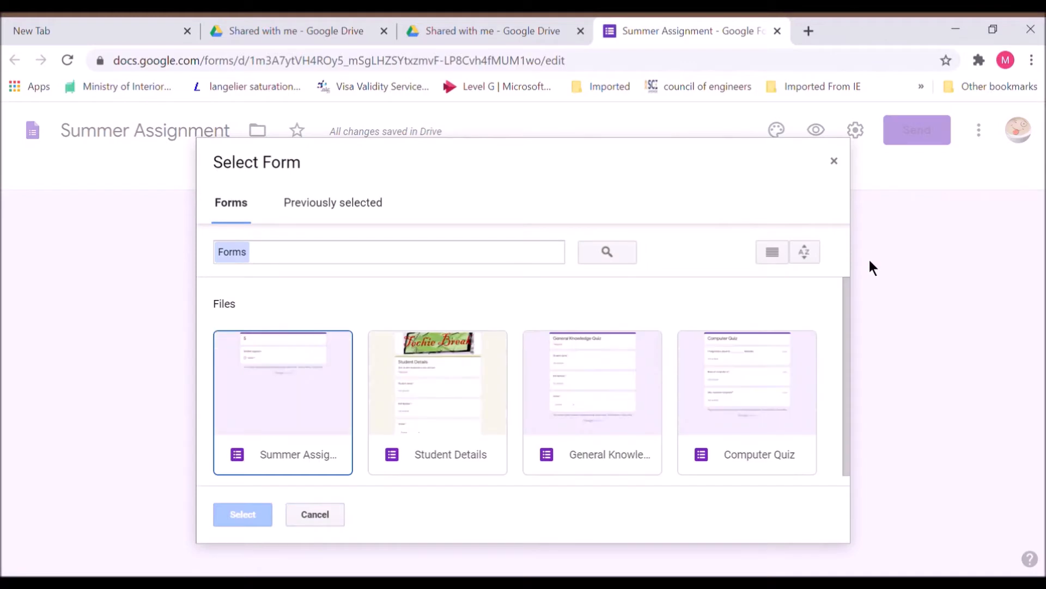
- Import all three questions (Student name, Roll Number, Grade) from the Student Details form
left_click(484, 407)
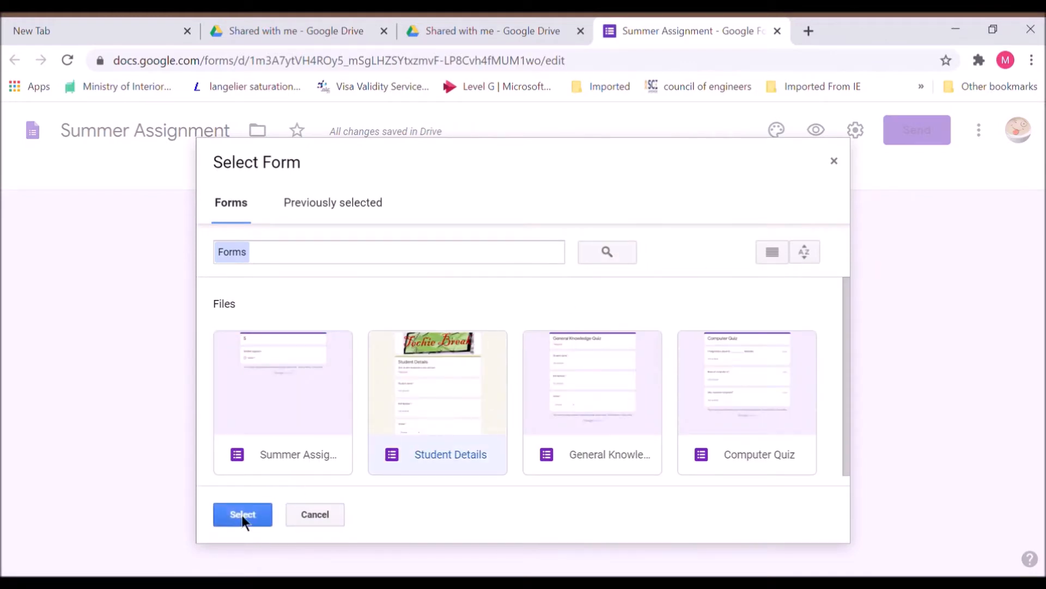
left_click(241, 518)
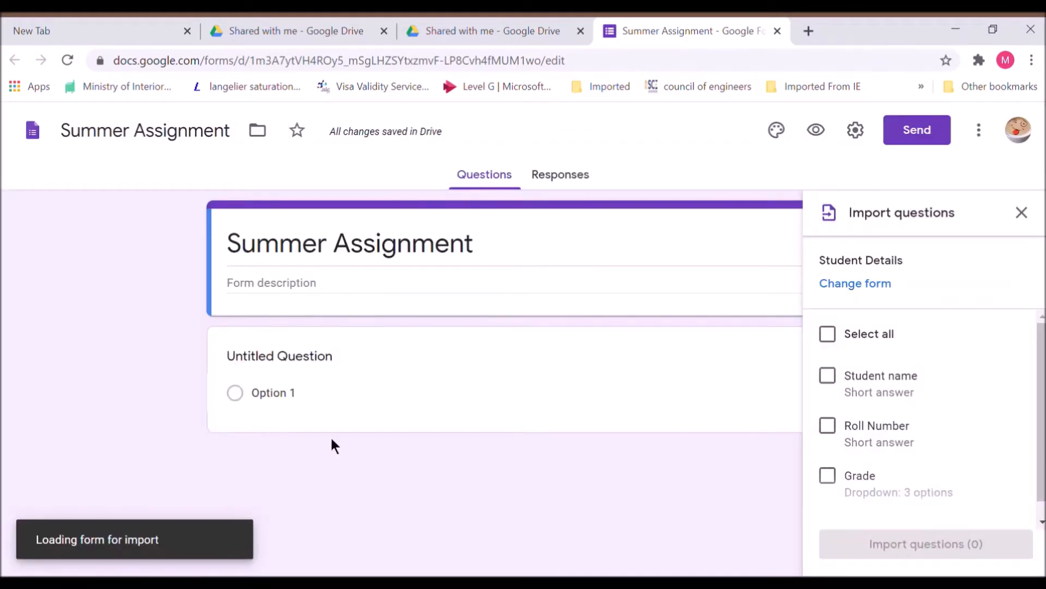
left_click(836, 345)
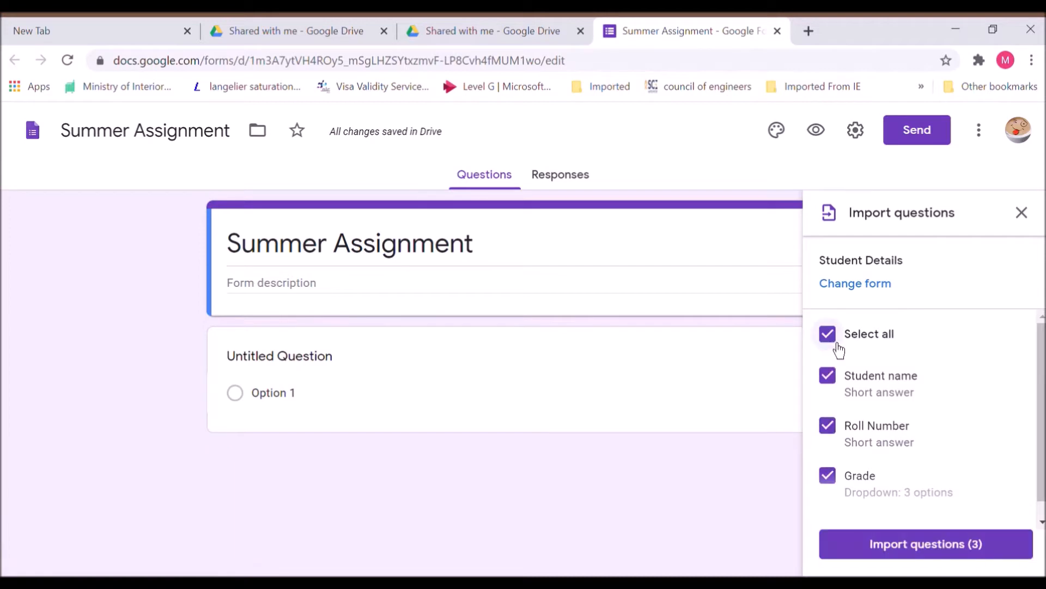
left_click(940, 553)
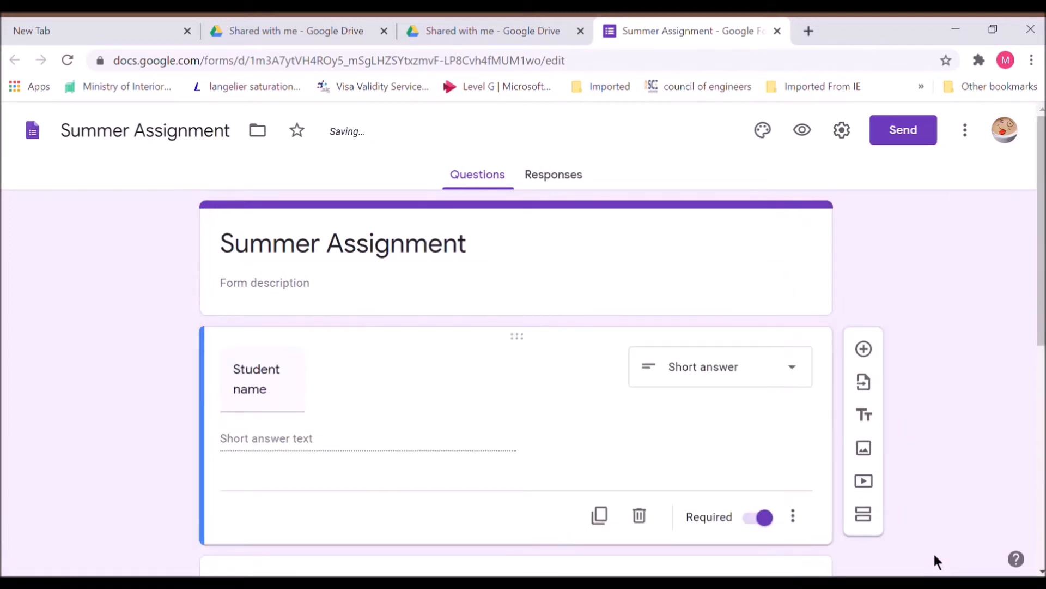
- Add a new section after the Grade question
left_click(384, 399)
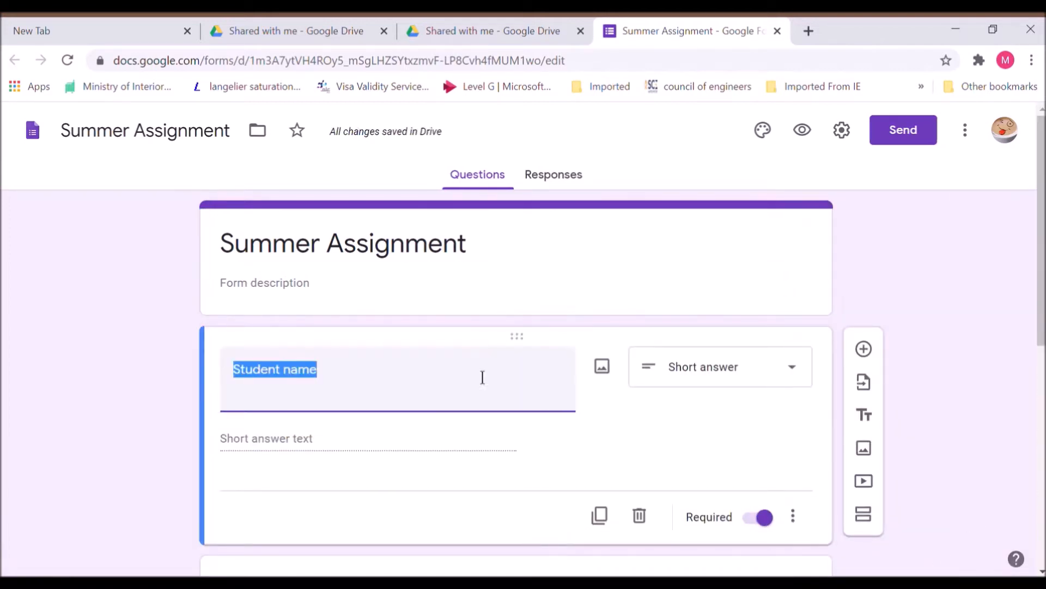
left_click(1042, 571)
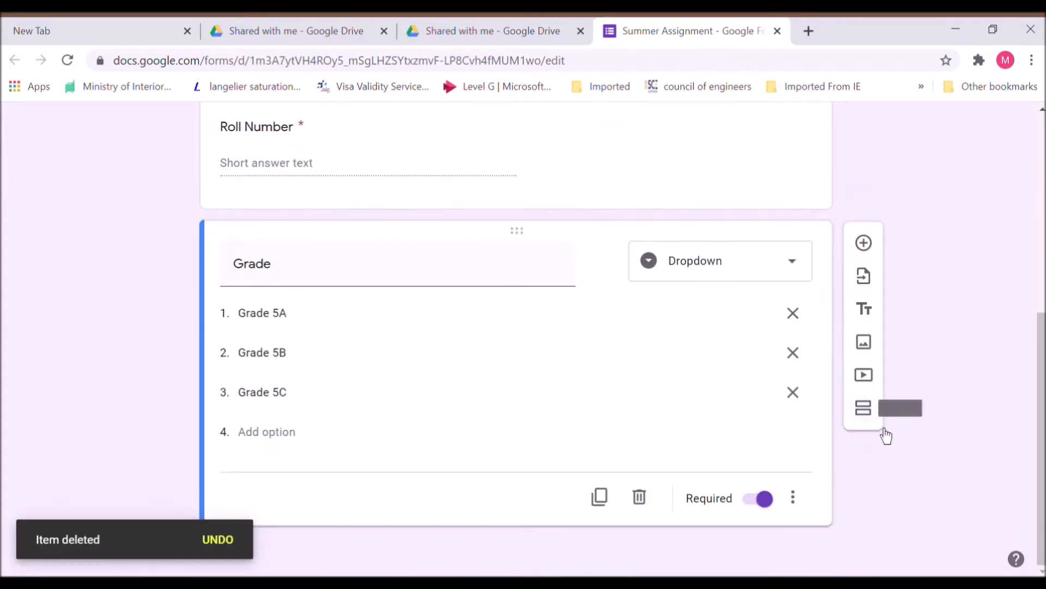
left_click(872, 414)
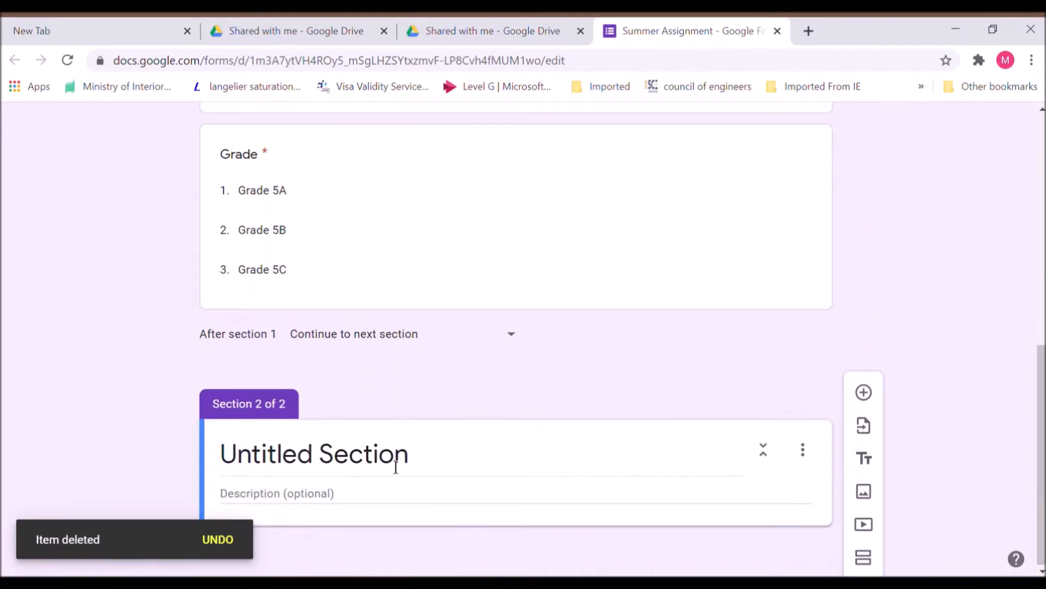
- Name the new section 'Assignment questions' and add a blank question to it
left_click(396, 466)
type("A")
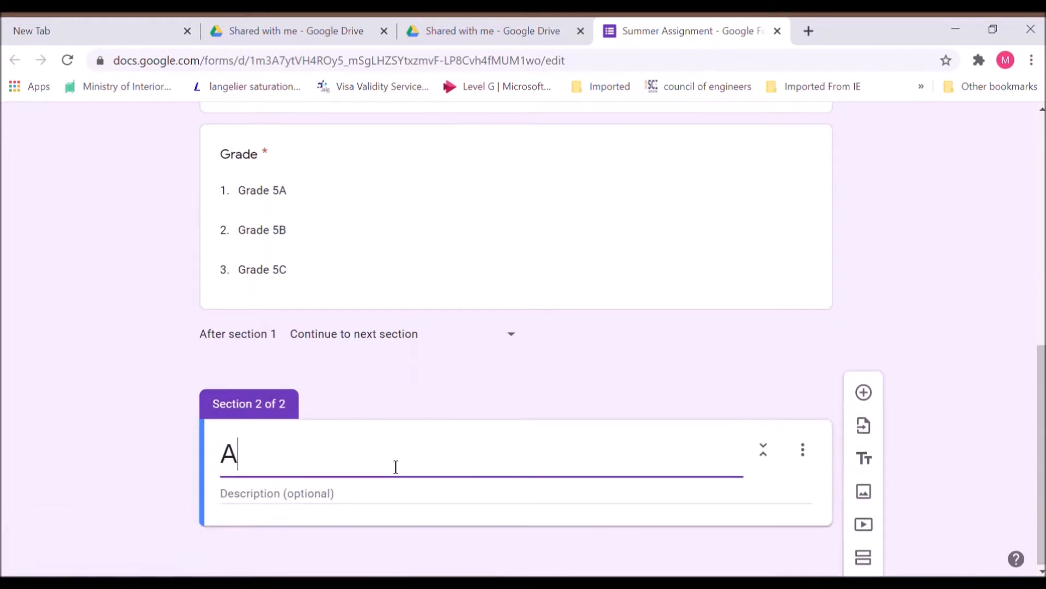
type("ssignment")
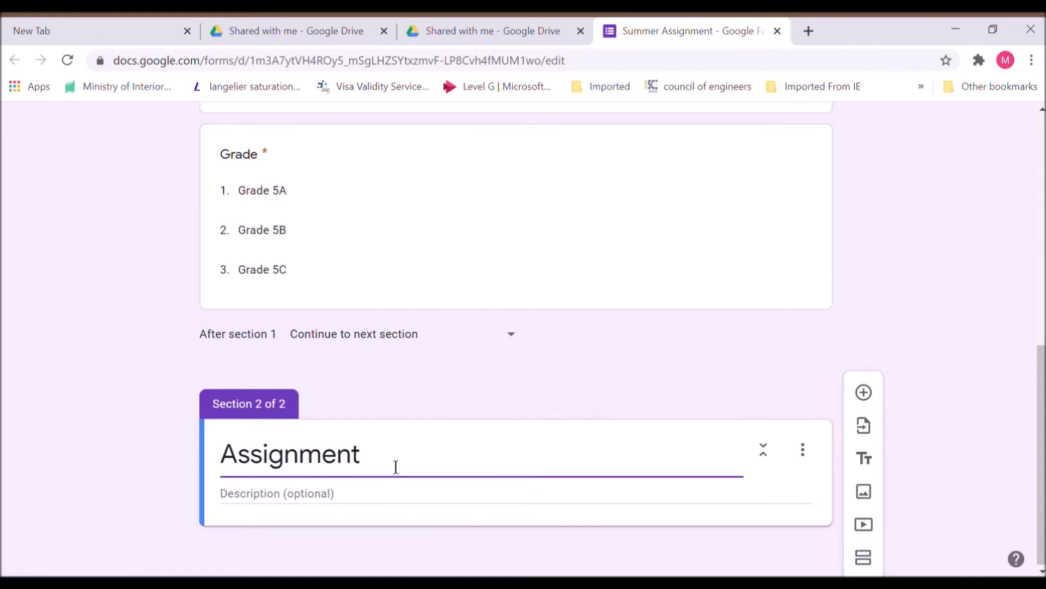
type(" questions")
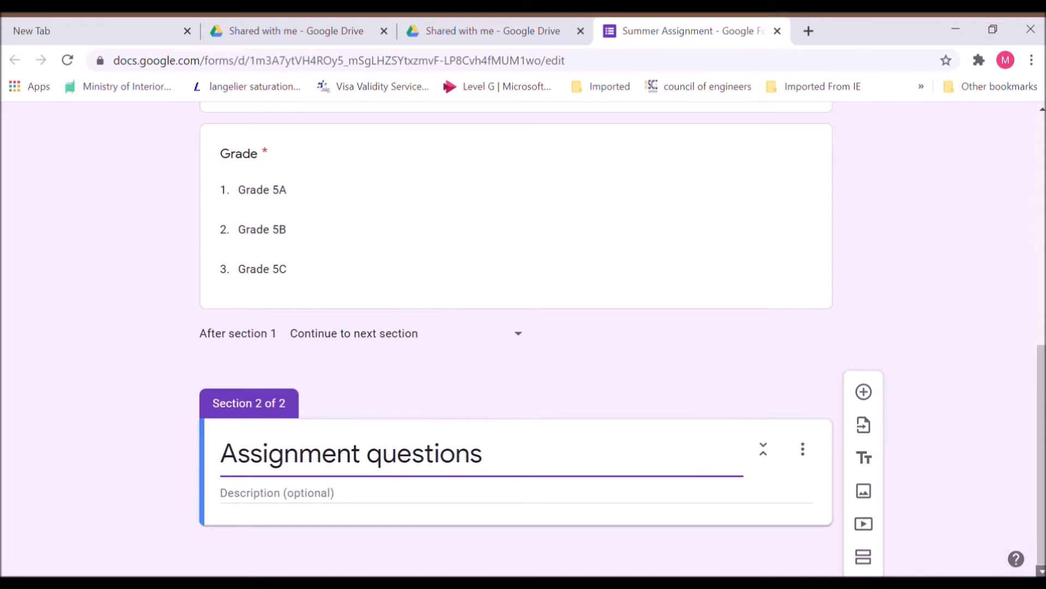
left_click(873, 402)
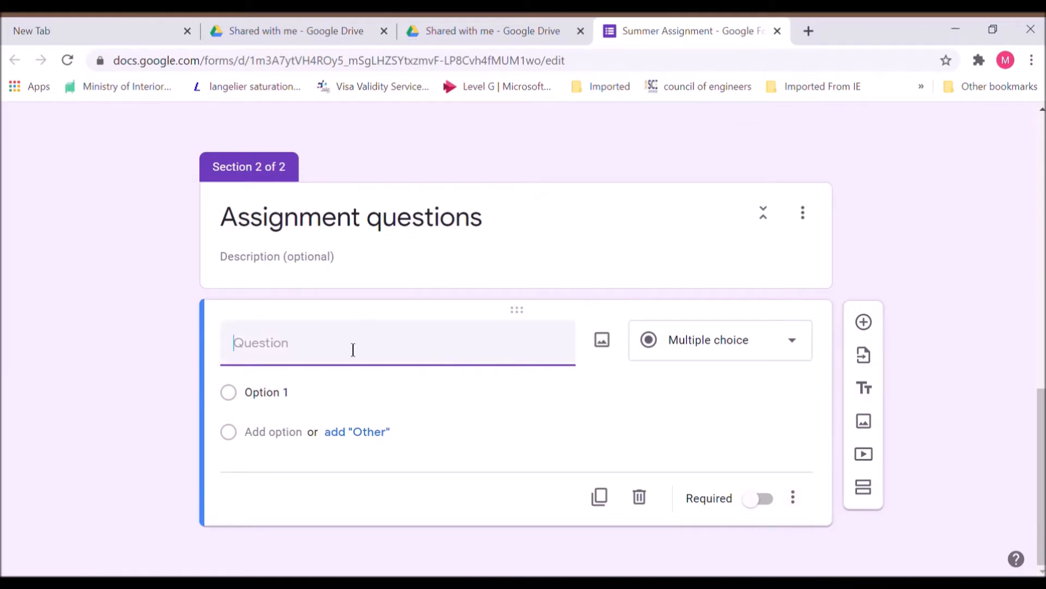
- Make 'English: Child Education' a file-upload essay question restricted to specific file types
type("Englis")
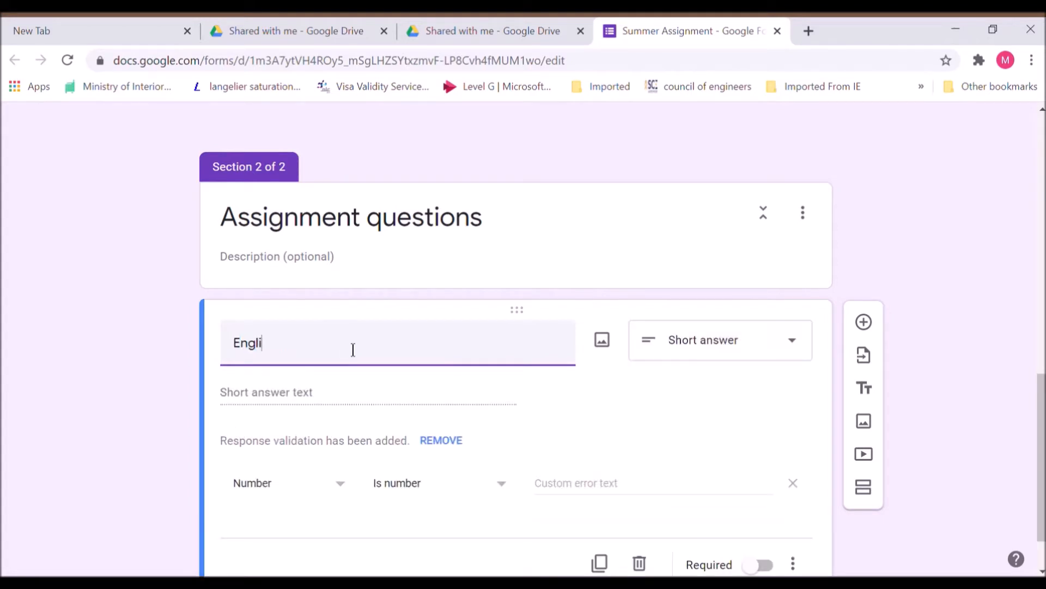
type("h")
type(": ")
type("C")
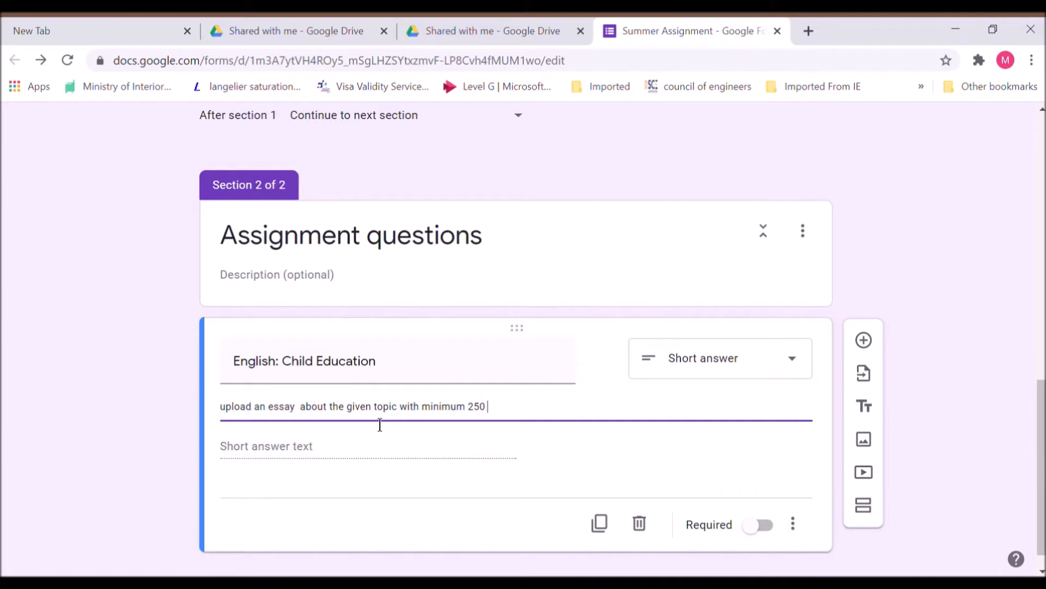
type("wor")
type("ds")
left_click(807, 369)
left_click(747, 391)
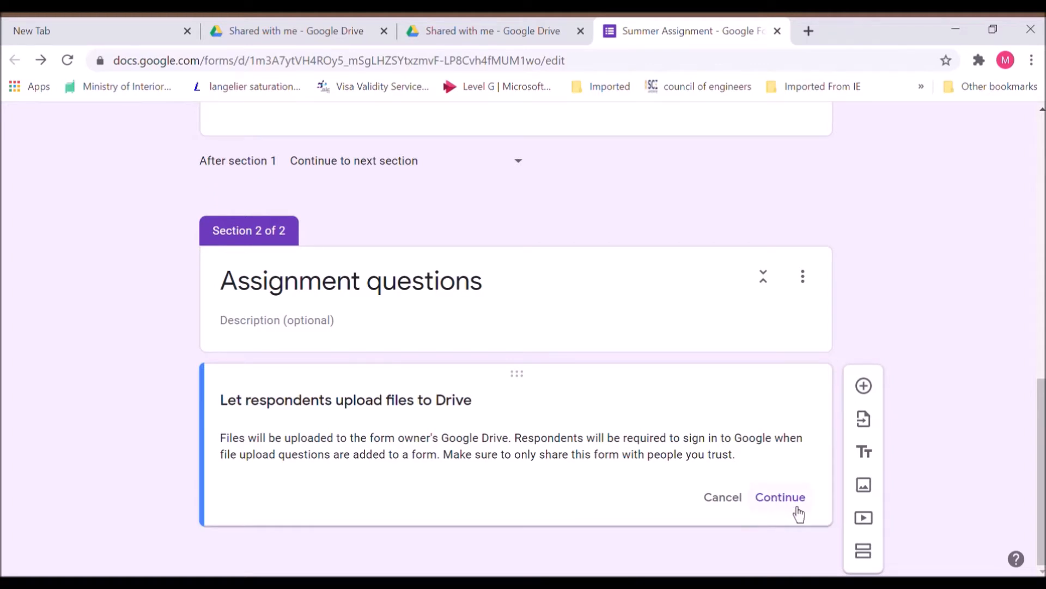
left_click(798, 510)
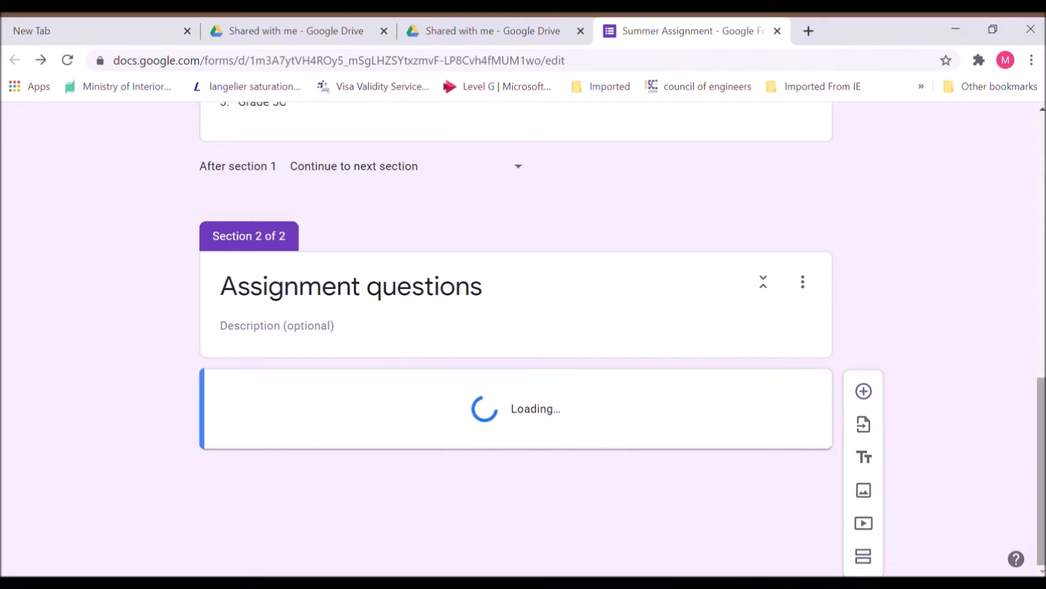
left_click(1042, 572)
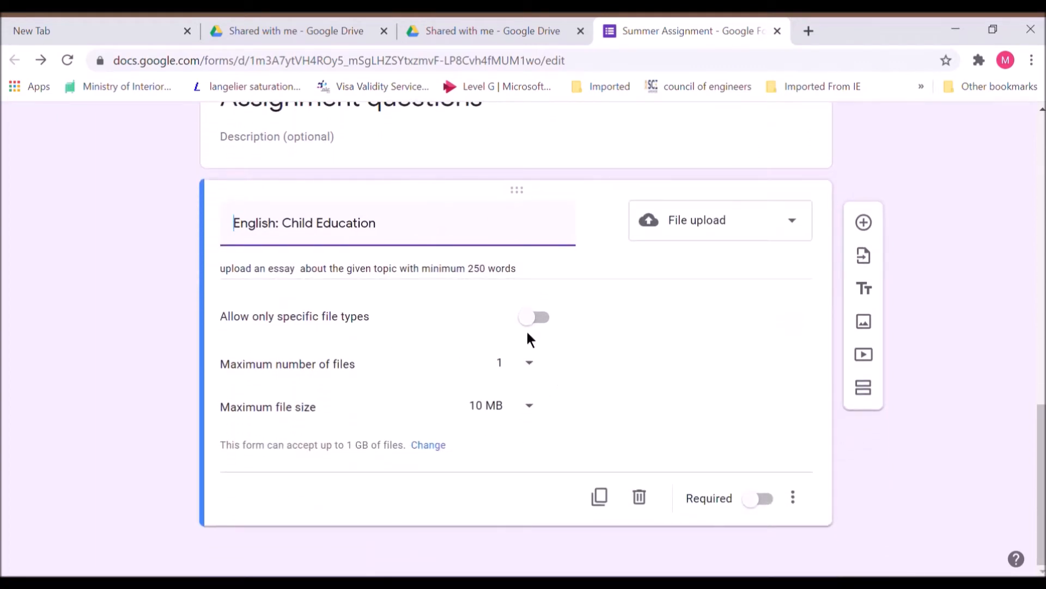
left_click(545, 322)
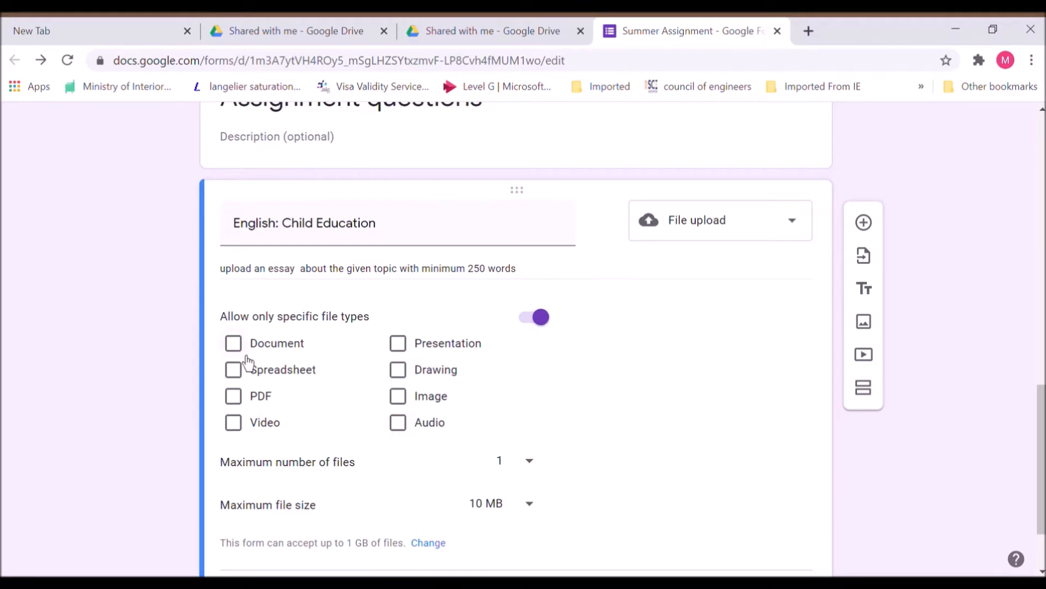
- Limit the essay upload to Document files with a 100 MB maximum size
left_click(540, 519)
left_click(512, 467)
left_click(437, 554)
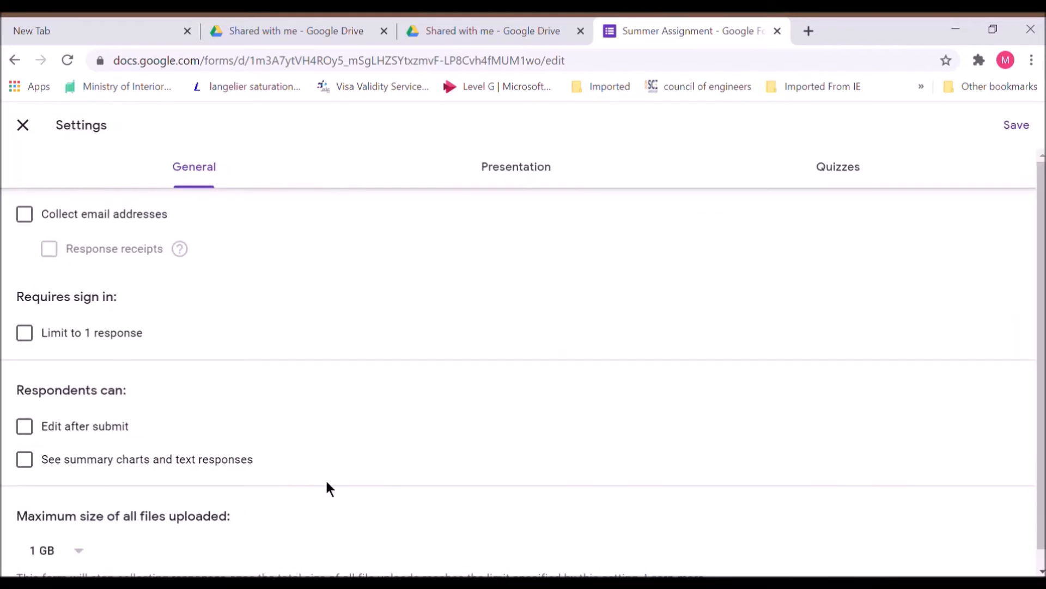
- Keep the total upload limit at 1 GB and collect respondents' email addresses
scroll(930, 556, "down", 1)
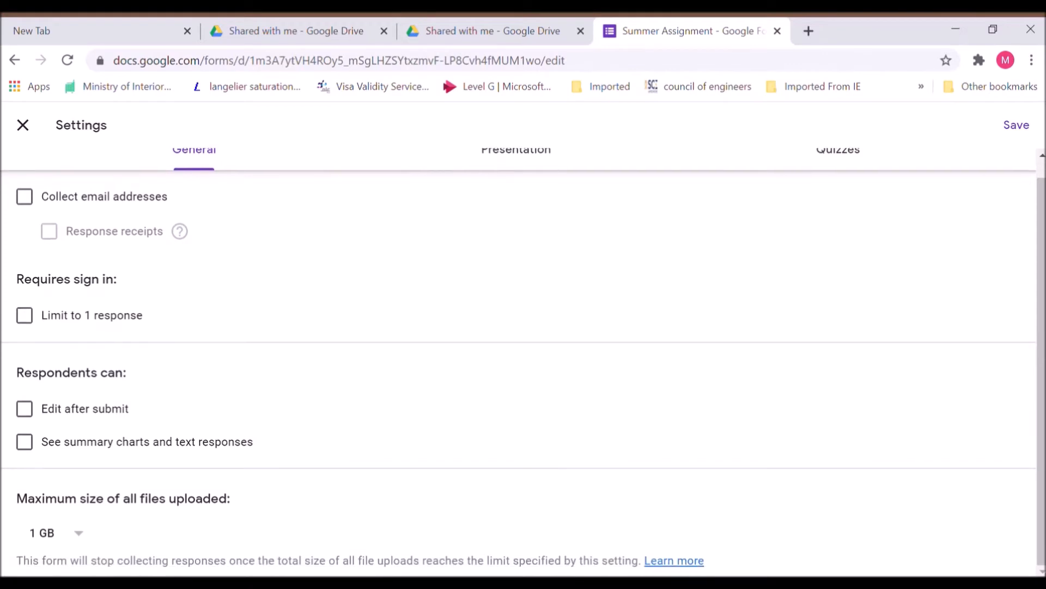
left_click(87, 548)
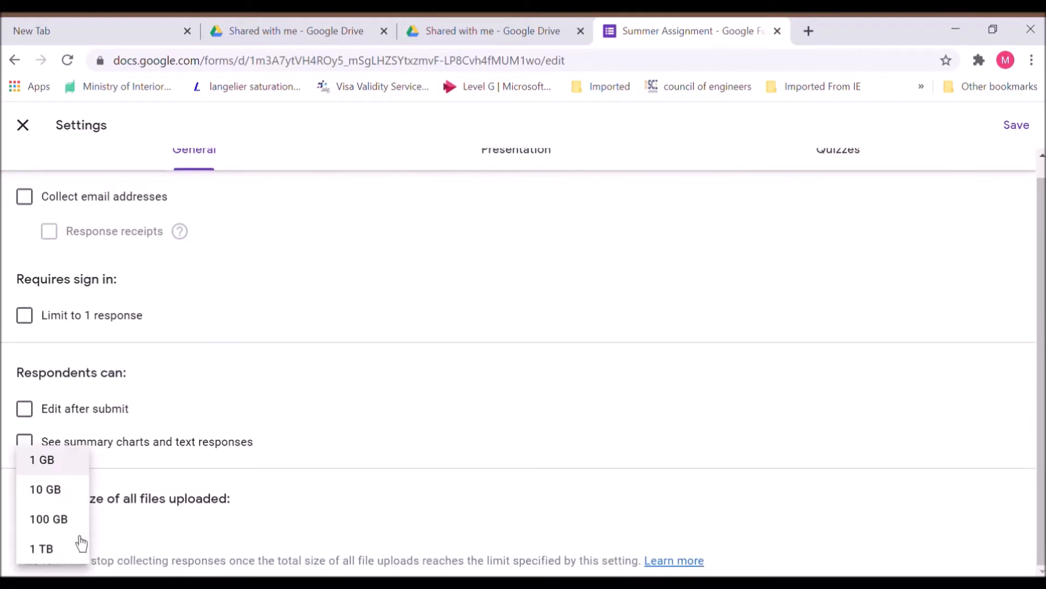
left_click(75, 462)
left_click(25, 199)
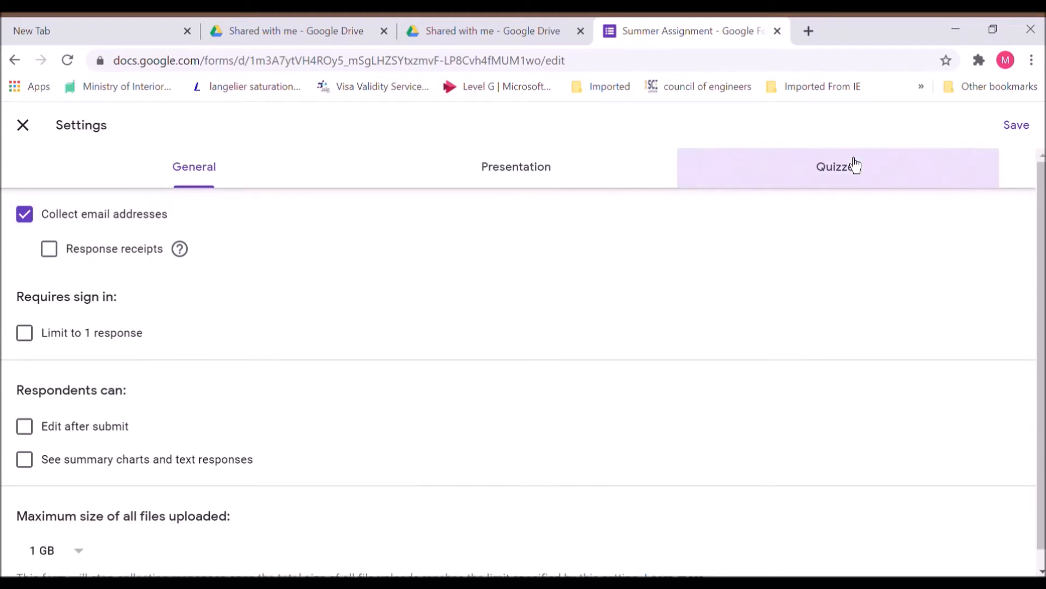
- Make the form a quiz that releases grades later, after manual review, and save
left_click(852, 164)
left_click(40, 234)
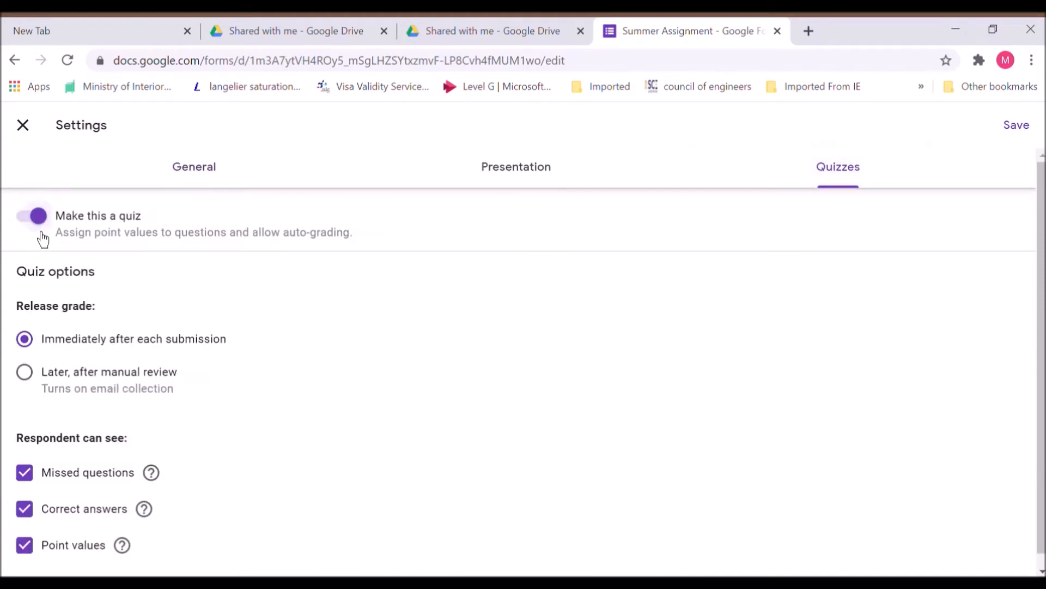
left_click(33, 380)
left_click(1017, 126)
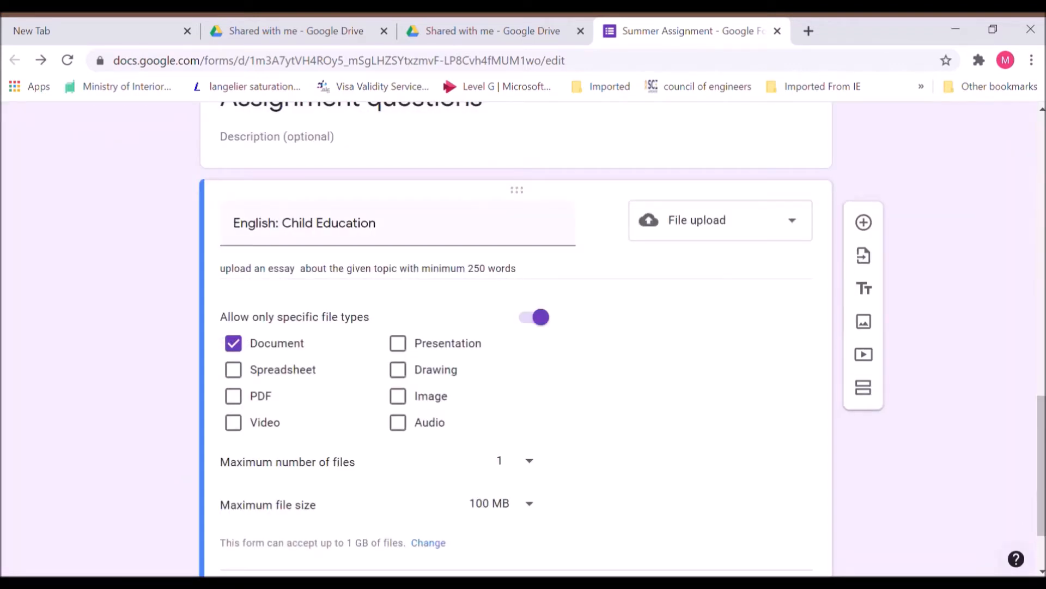
- Add the question 'Computer: "SAVE PLANET" poster design' with a description
left_click(1042, 571)
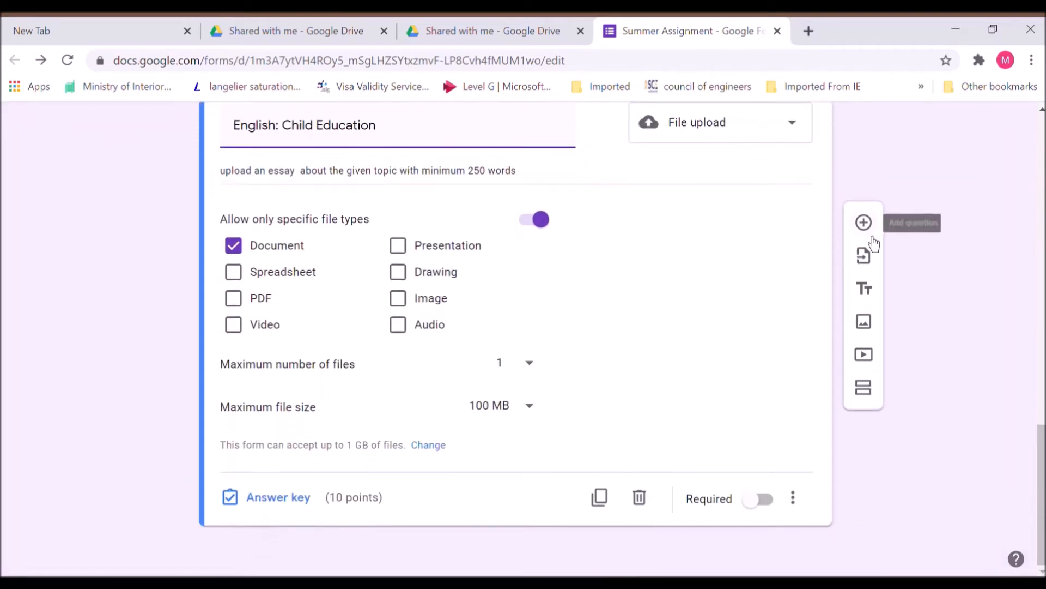
left_click(864, 223)
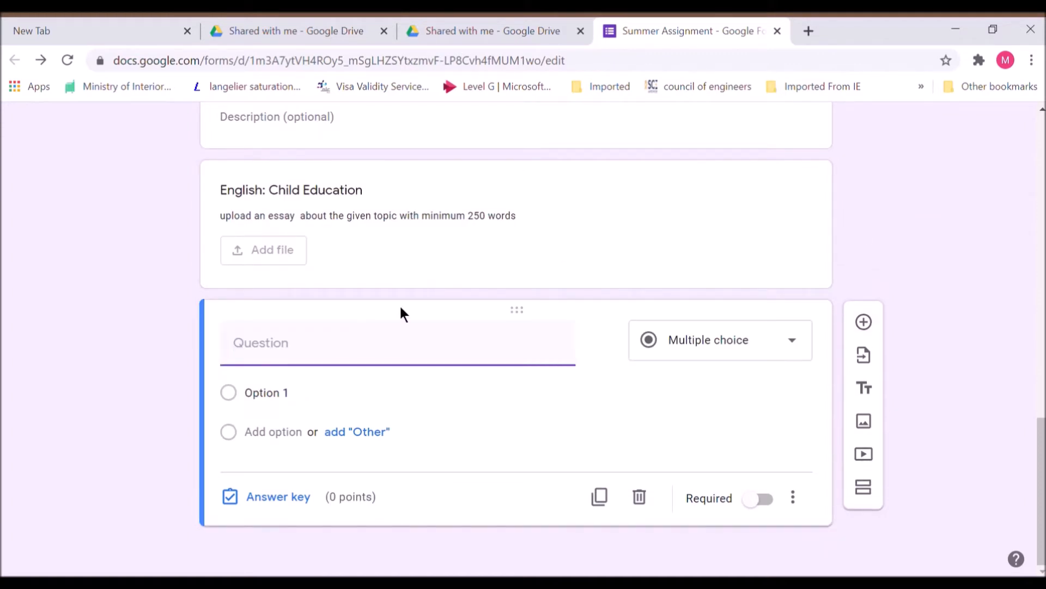
type("Computer")
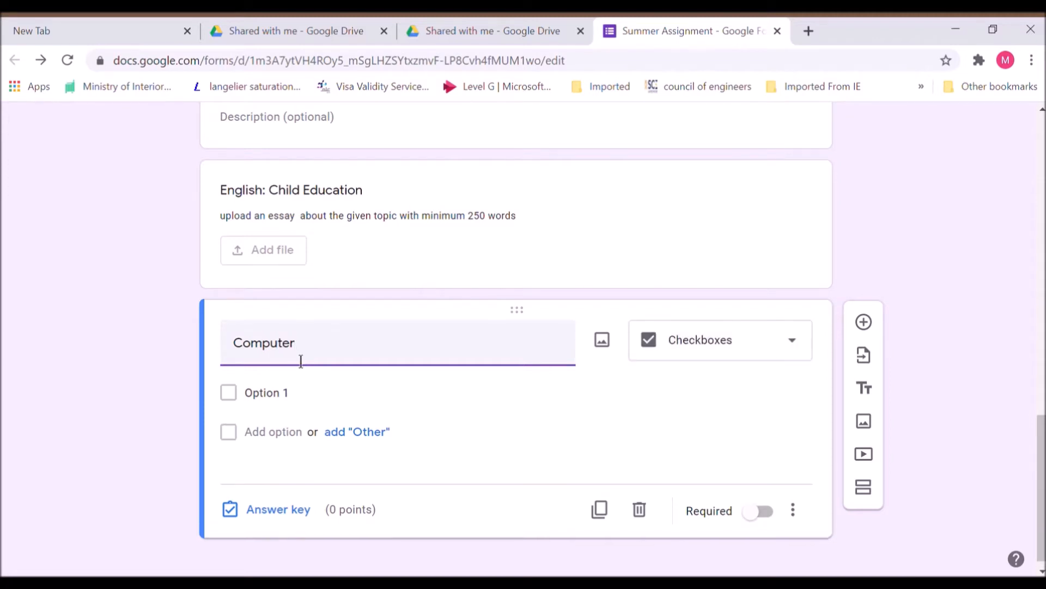
type(":Sv")
key("BackSpace")
key("BackSpace")
key("BackSpace")
type(": \"SAVE PLANET\" poster design")
left_click(793, 509)
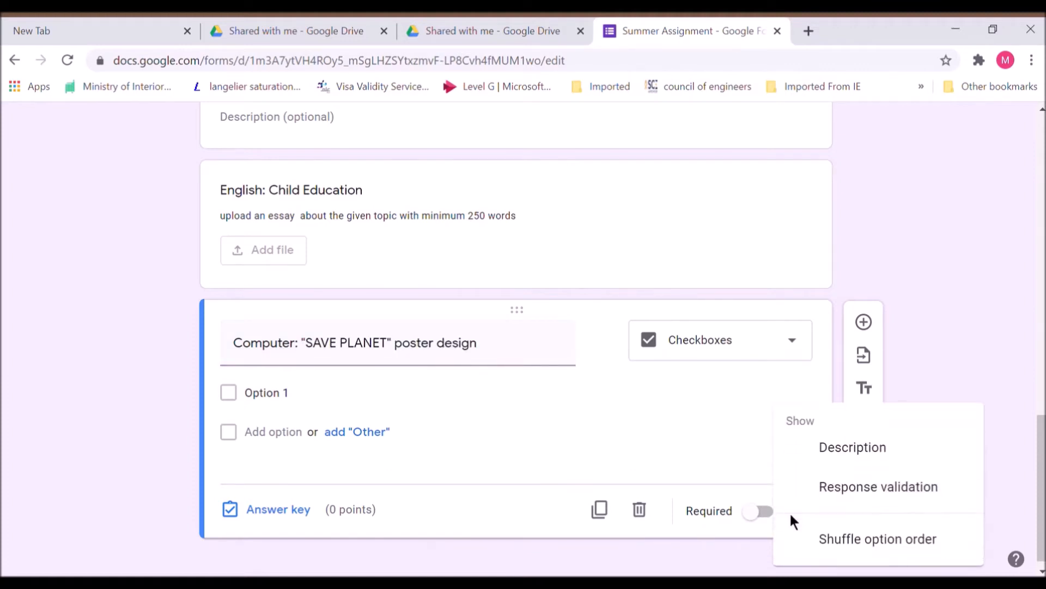
left_click(835, 457)
type("Design")
type("and upload a poster using windows publisher for the given topic")
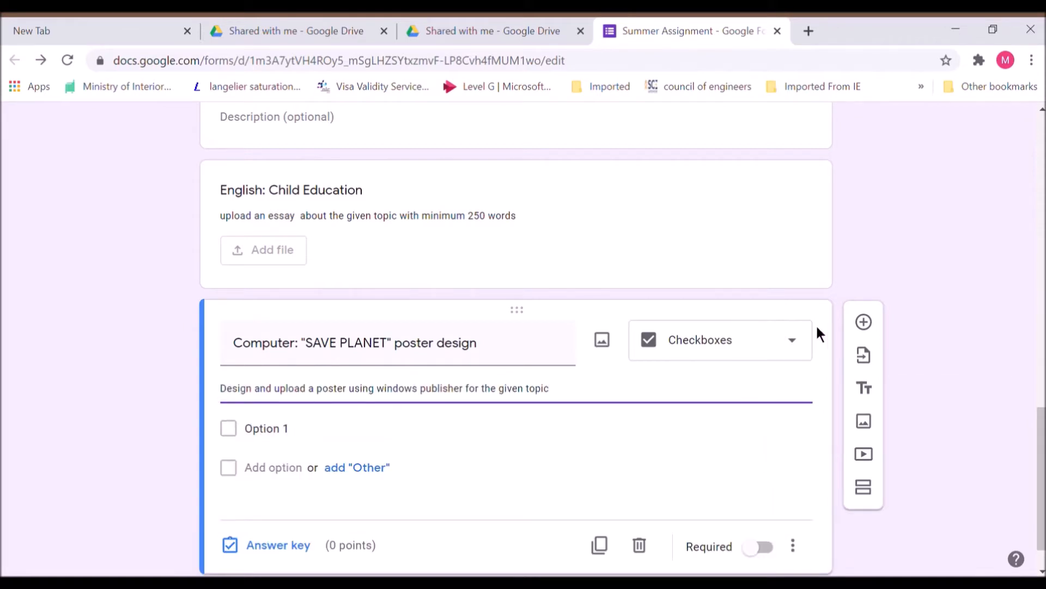
- Make the poster question a file upload accepting only images up to 100 MB
left_click(794, 334)
left_click(745, 388)
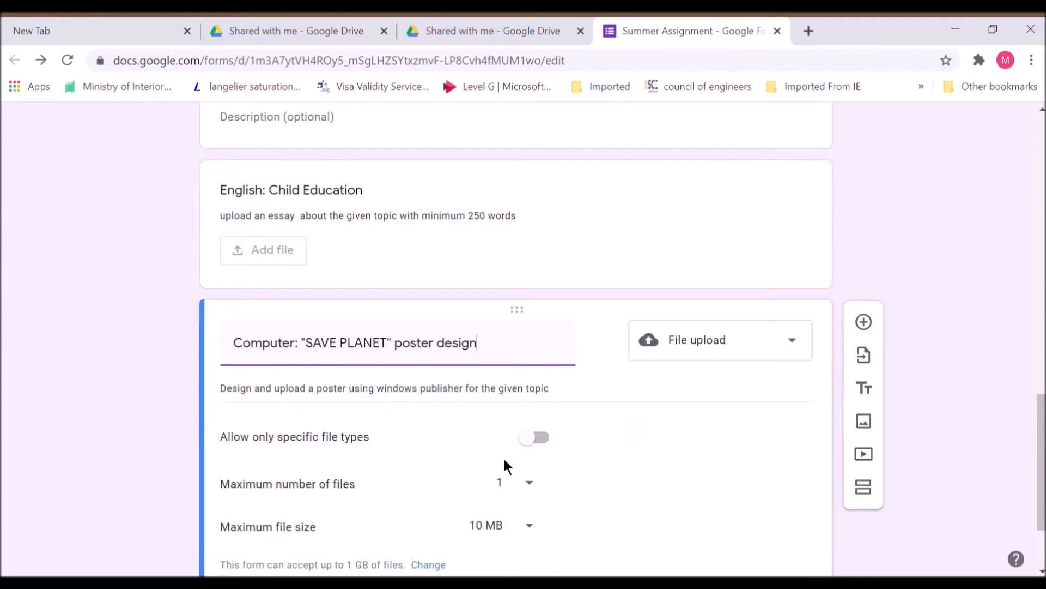
left_click(540, 528)
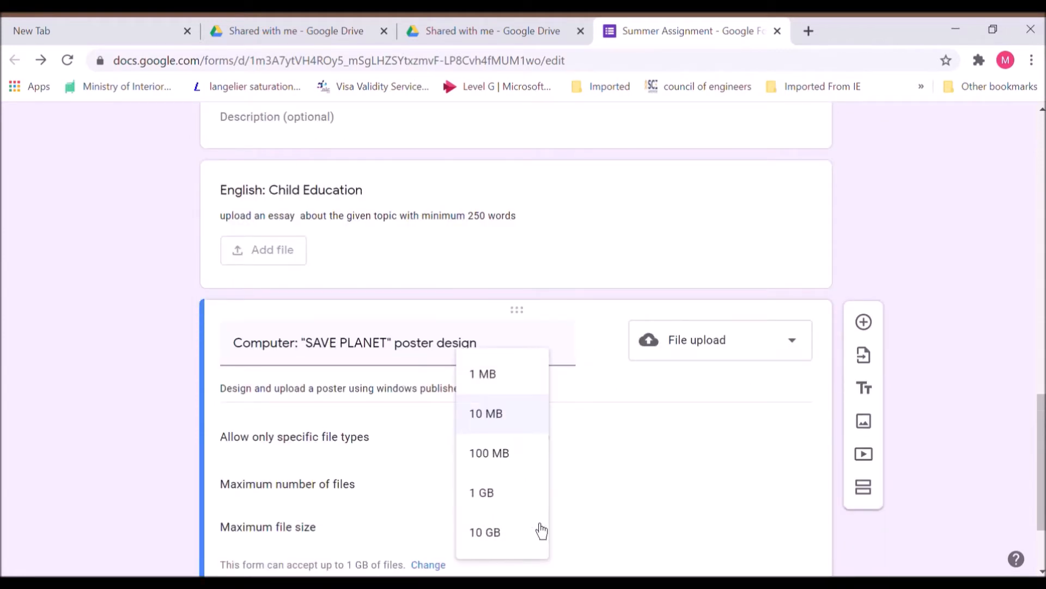
left_click(515, 464)
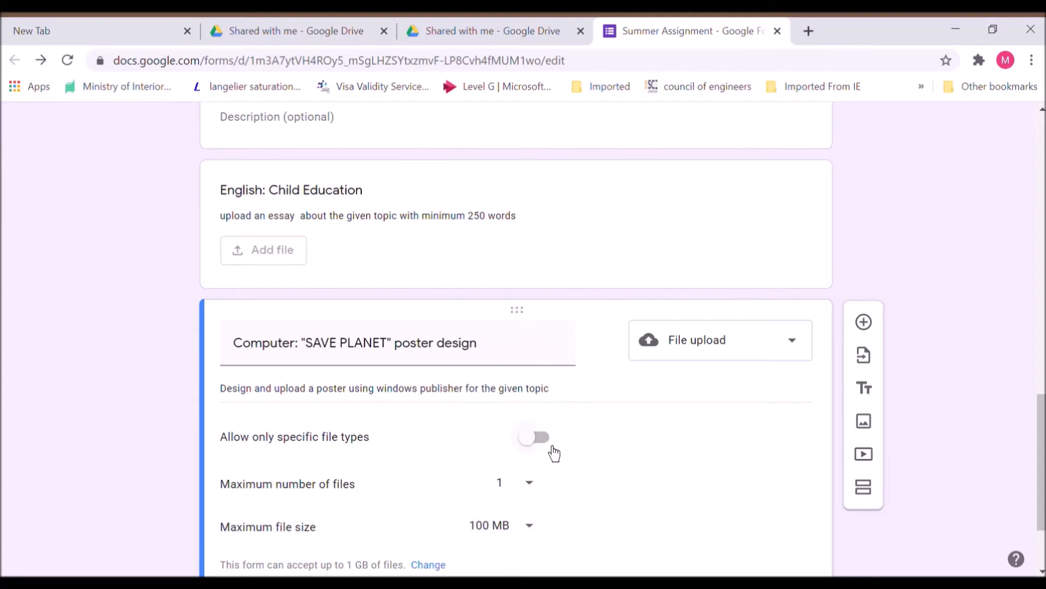
left_click(536, 438)
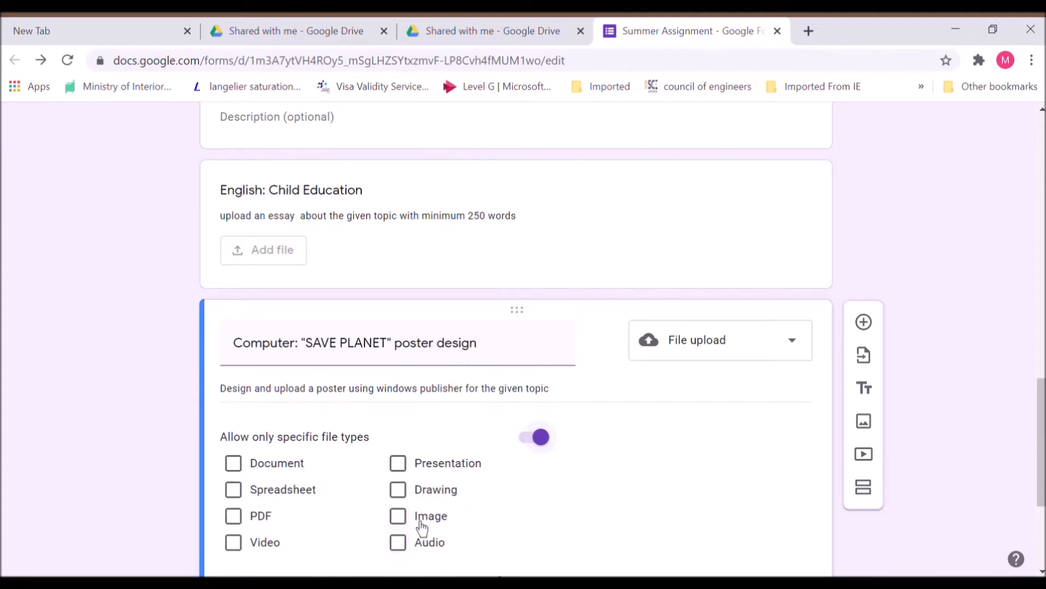
left_click(399, 518)
- Make the poster question worth 10 points and required
scroll(523, 338, "down", 4)
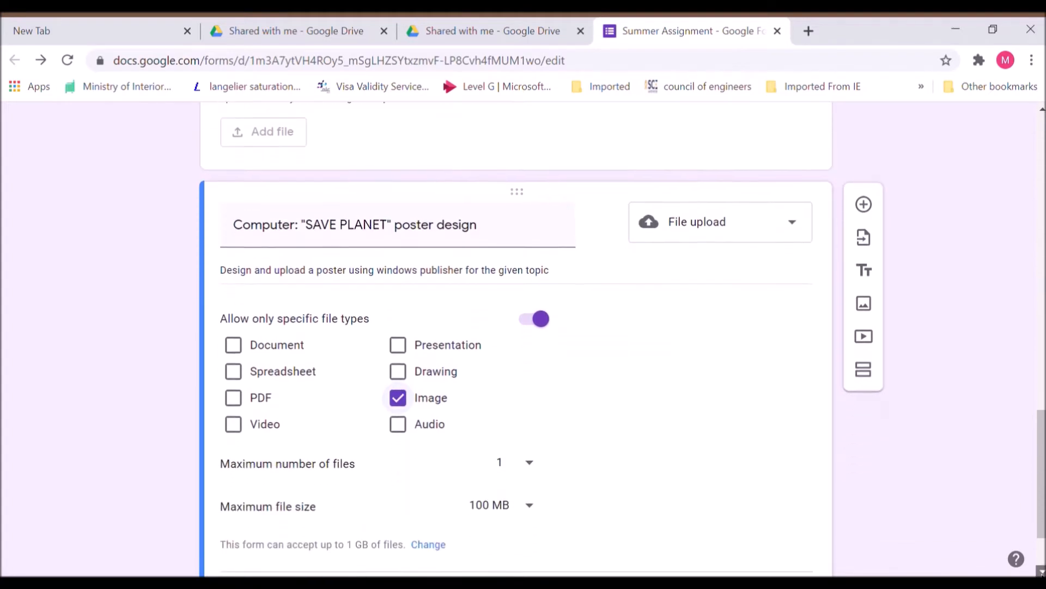
left_click(289, 501)
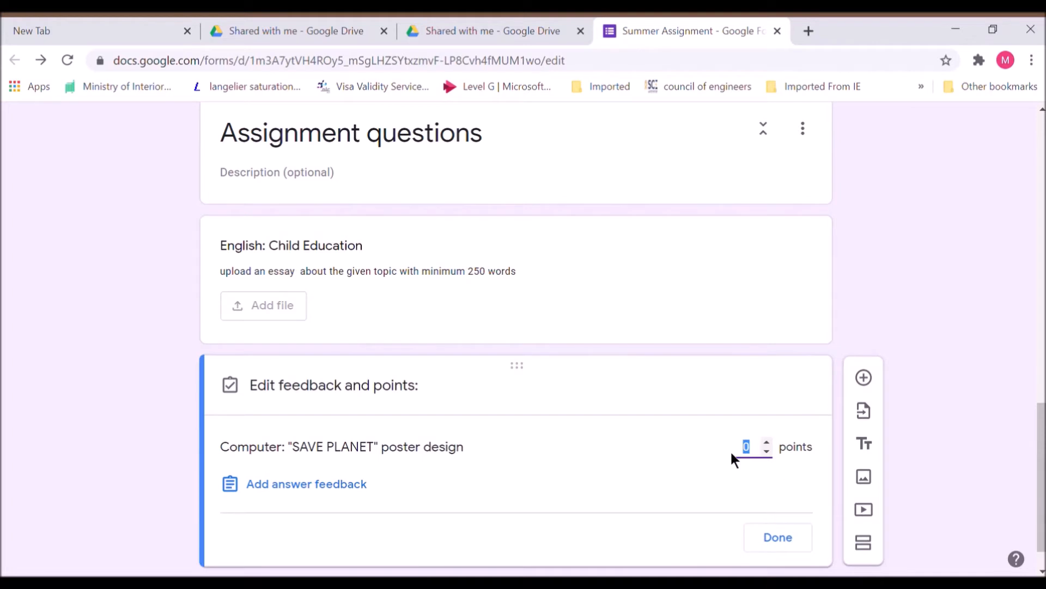
type("10")
left_click(792, 540)
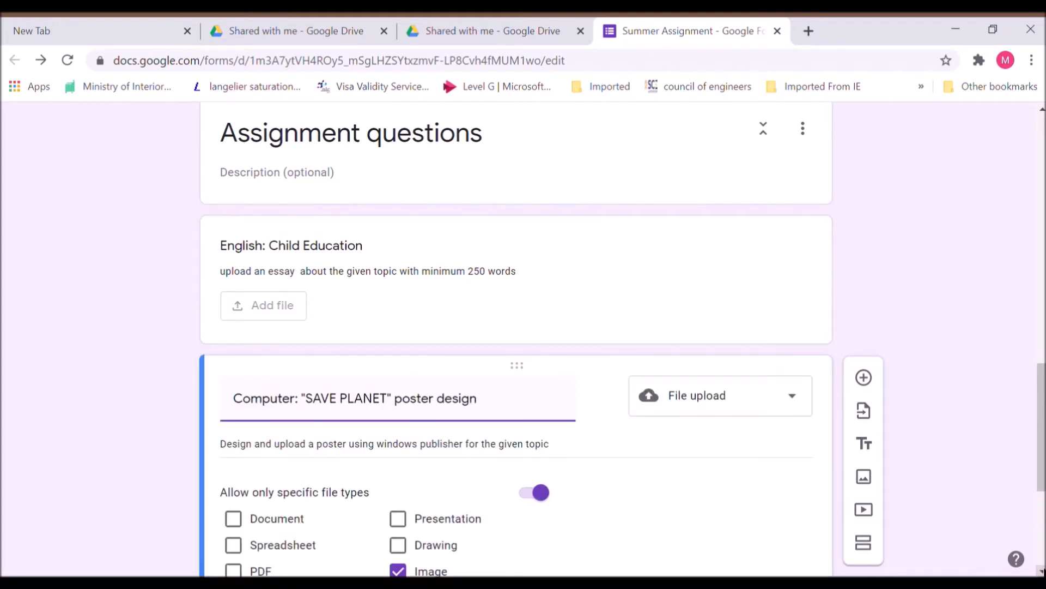
left_click(1043, 571)
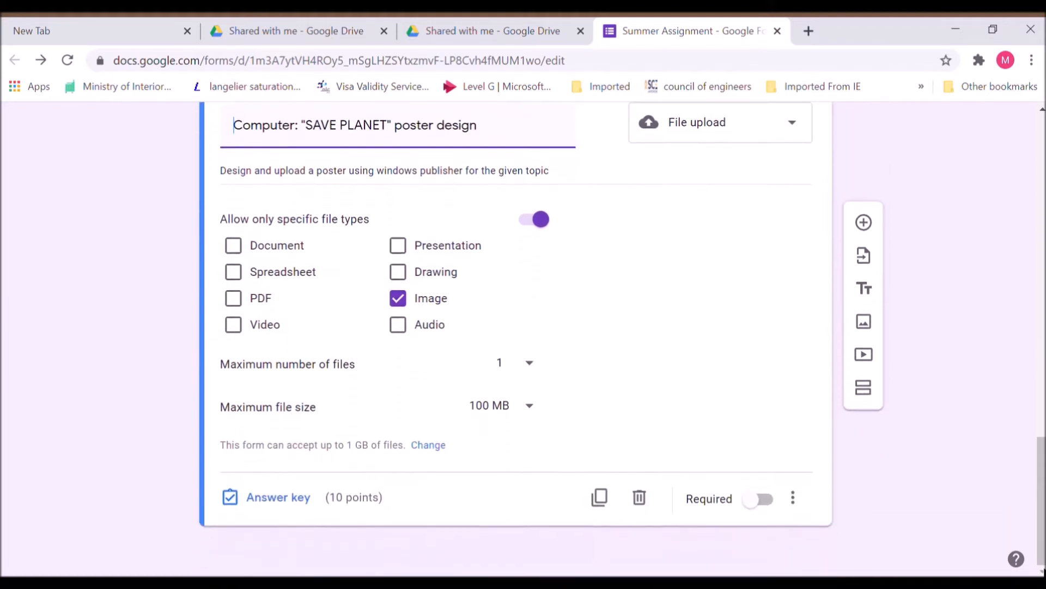
left_click(760, 500)
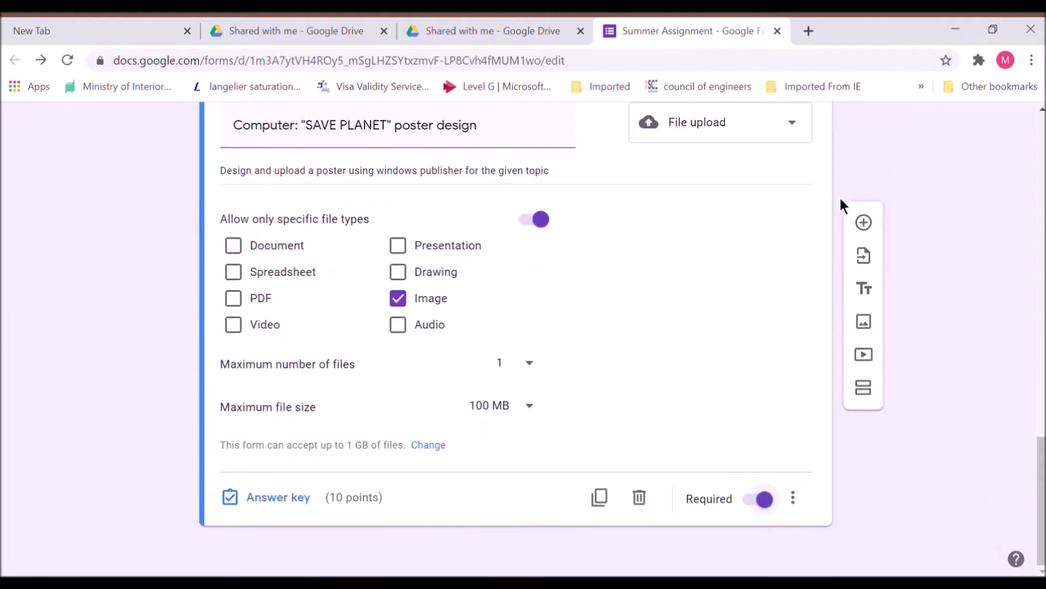
left_click(875, 234)
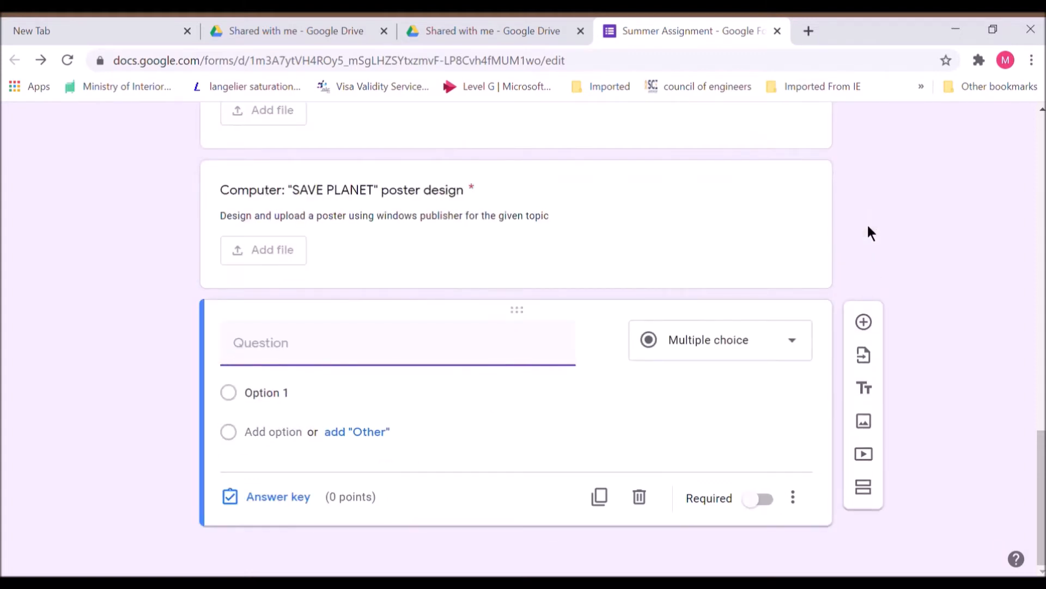
- Make 'Science:Weathering' a file upload accepting only presentations up to 100 MB
type("Science:Weat")
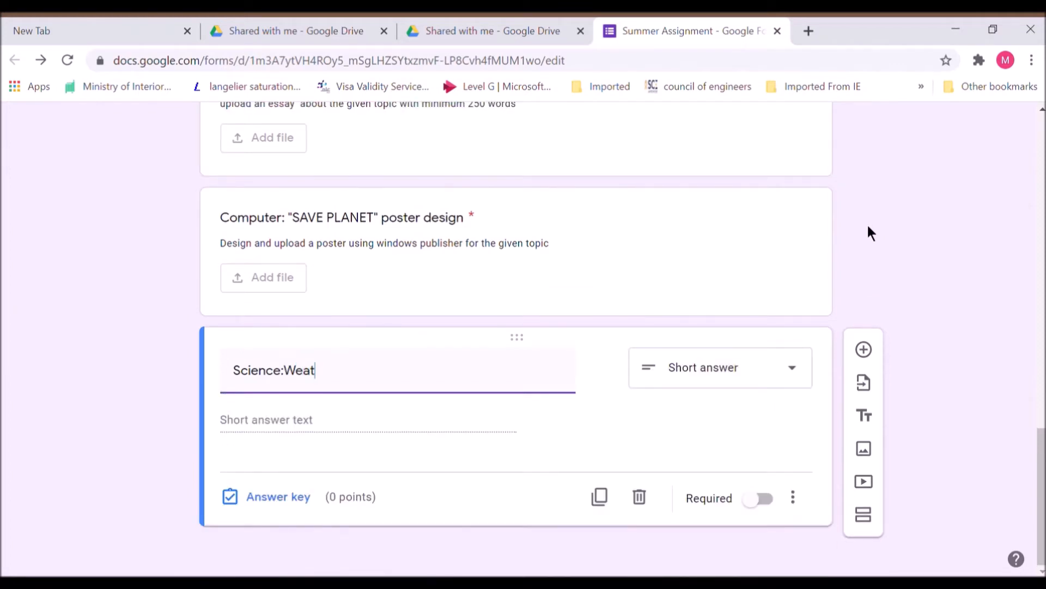
type("hering")
left_click(796, 376)
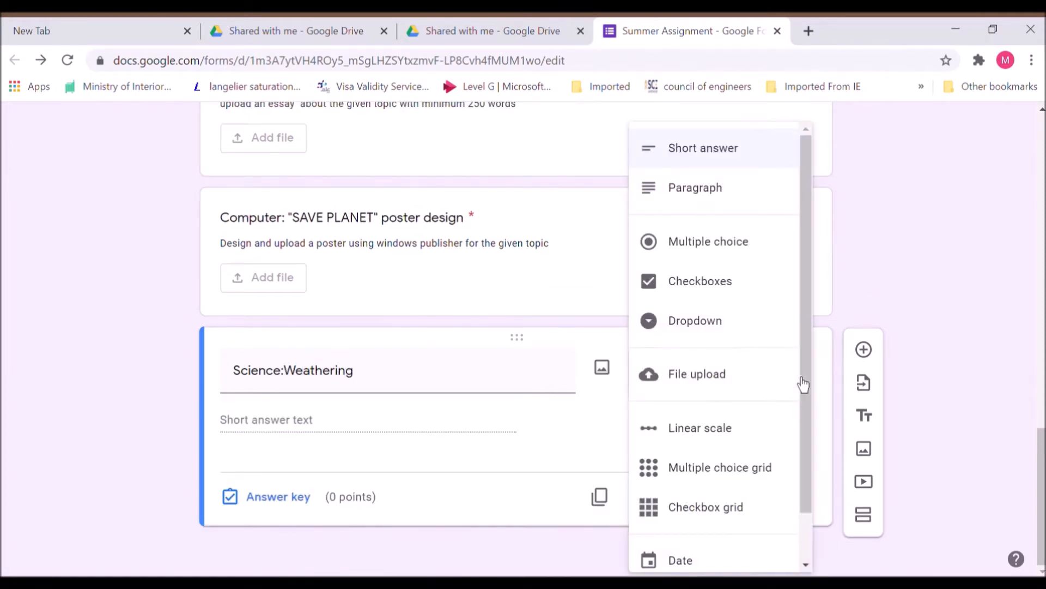
left_click(750, 388)
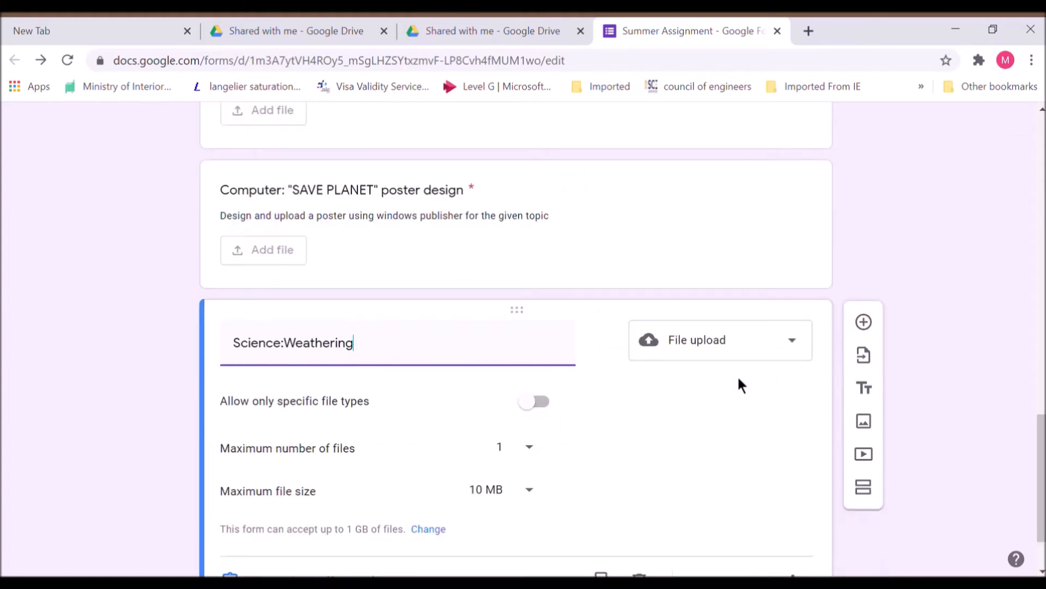
left_click(548, 365)
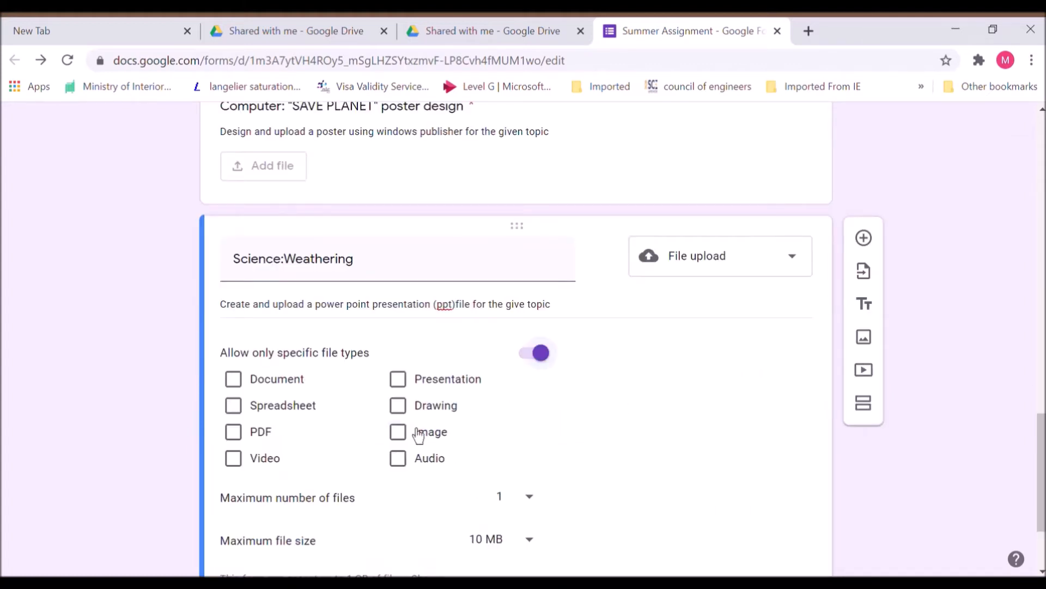
left_click(406, 385)
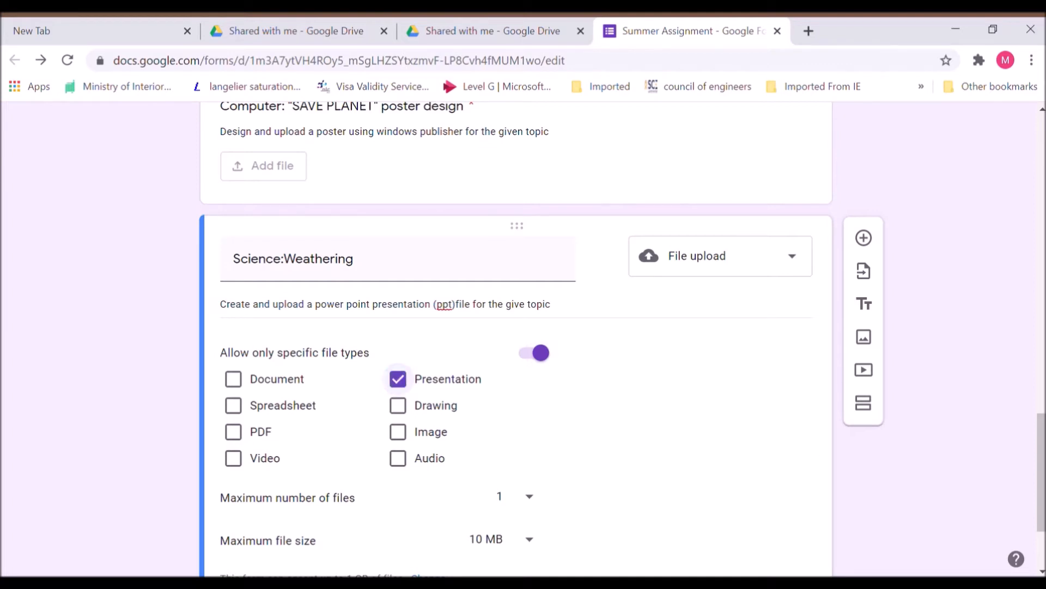
left_click(532, 547)
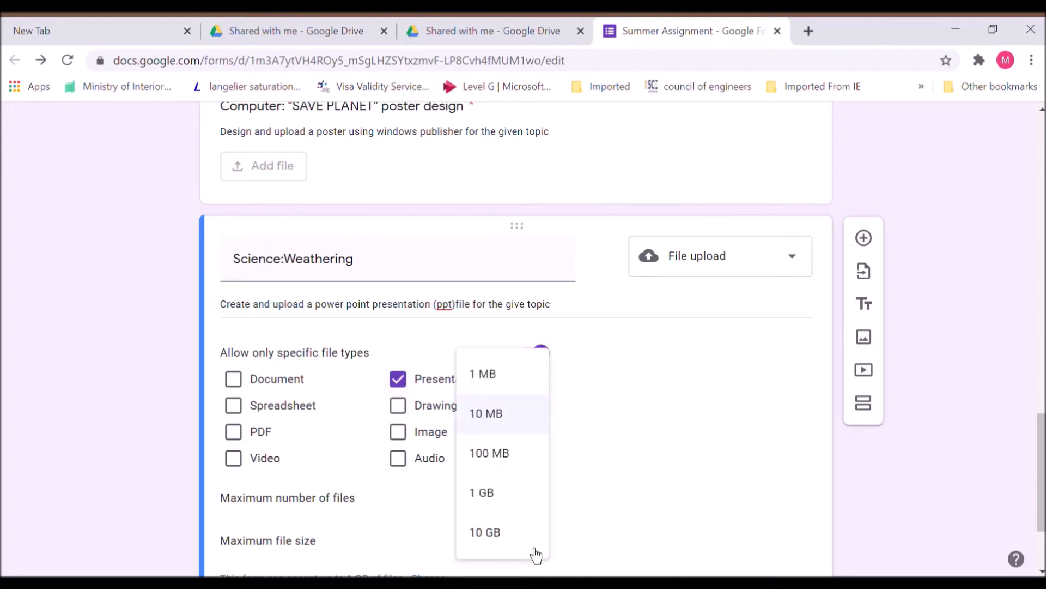
left_click(524, 466)
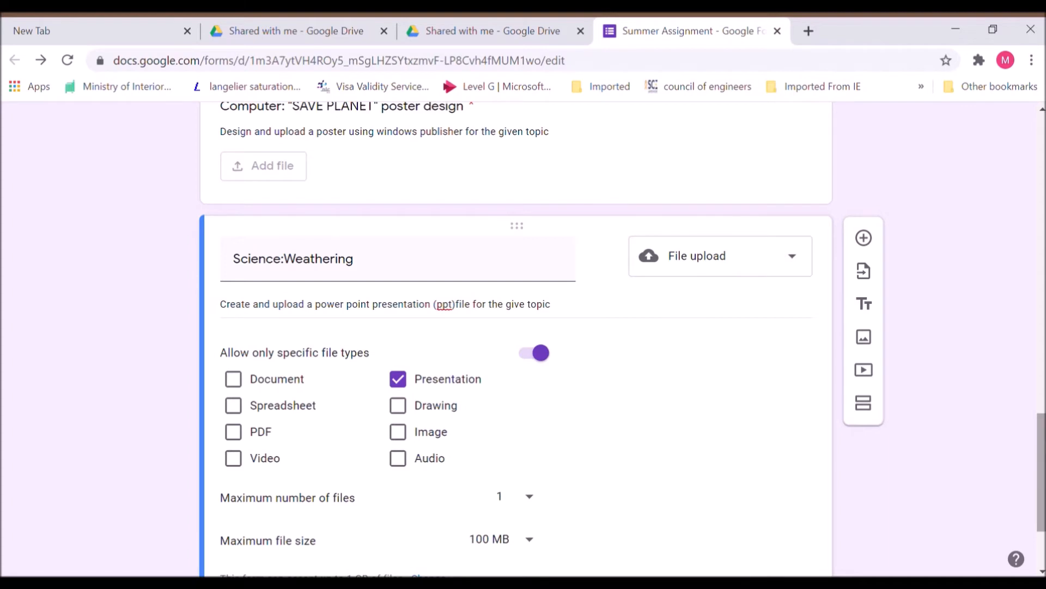
- Give Science:Weathering 10 points and make it required
scroll(519, 482, "down", 2)
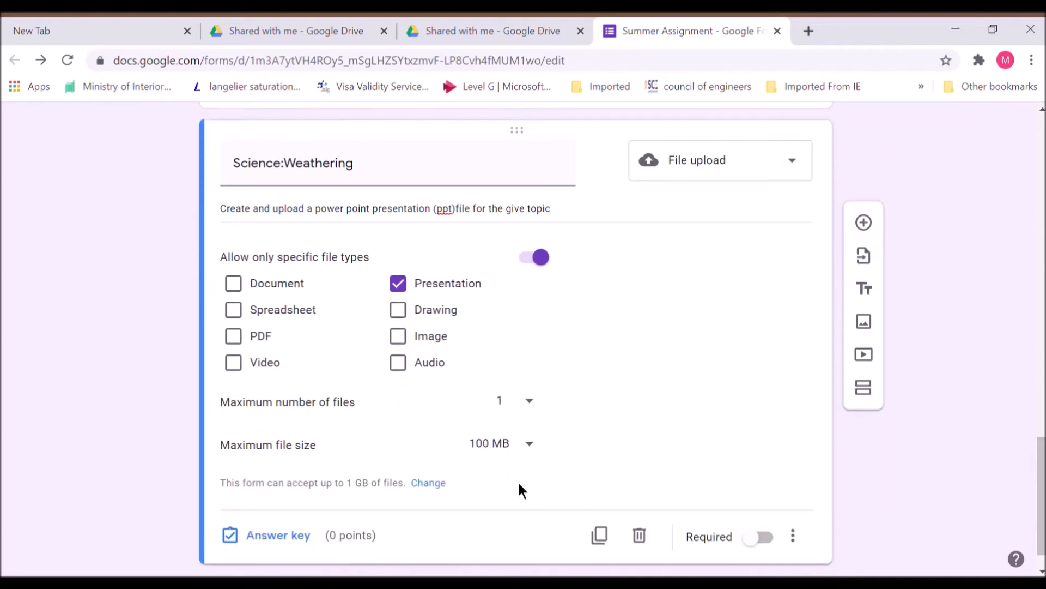
left_click(314, 536)
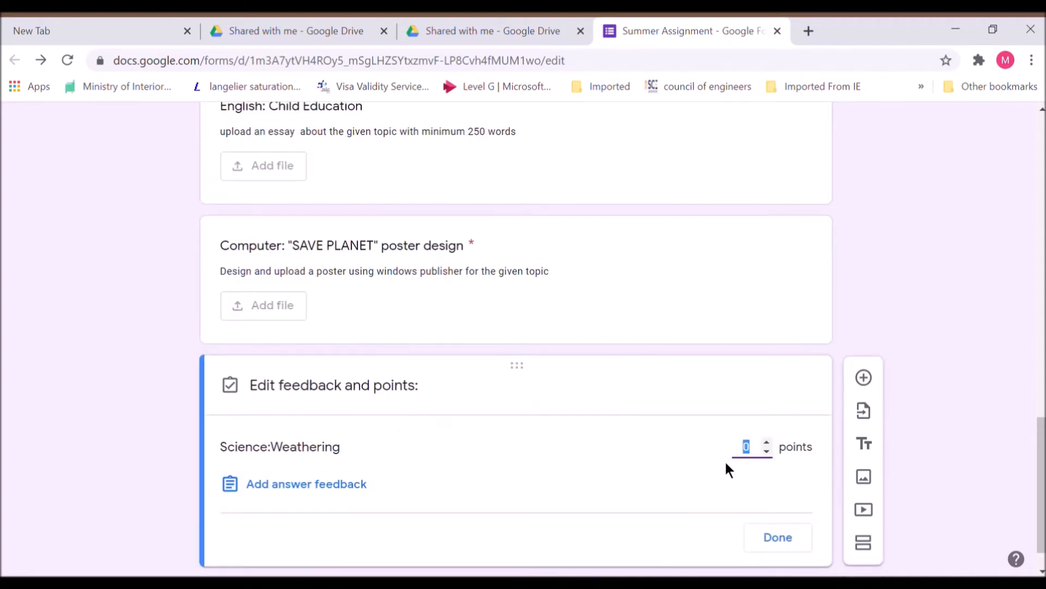
left_click(794, 541)
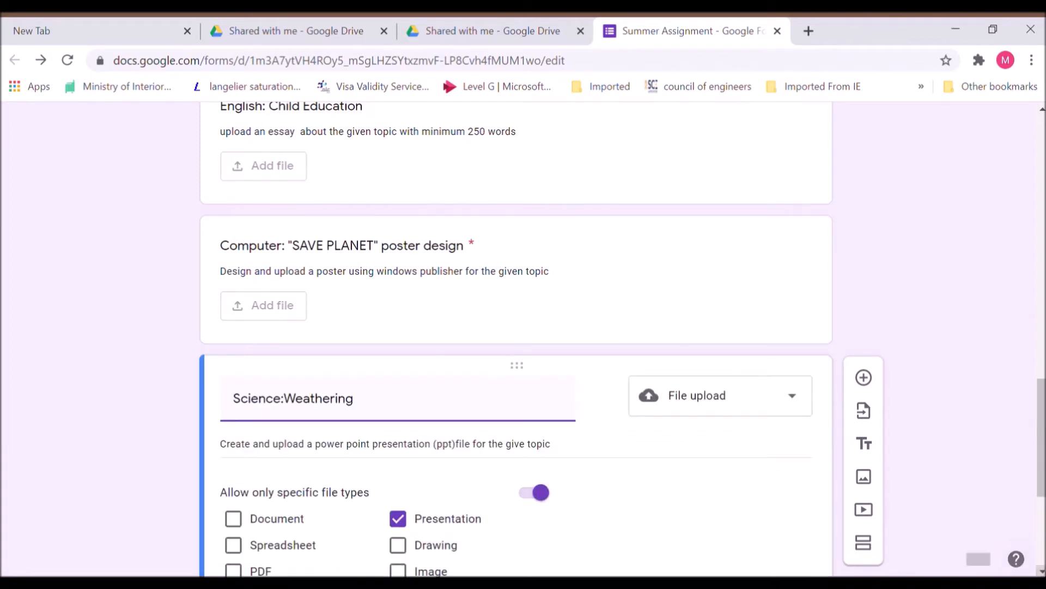
scroll(516, 338, "down", 5)
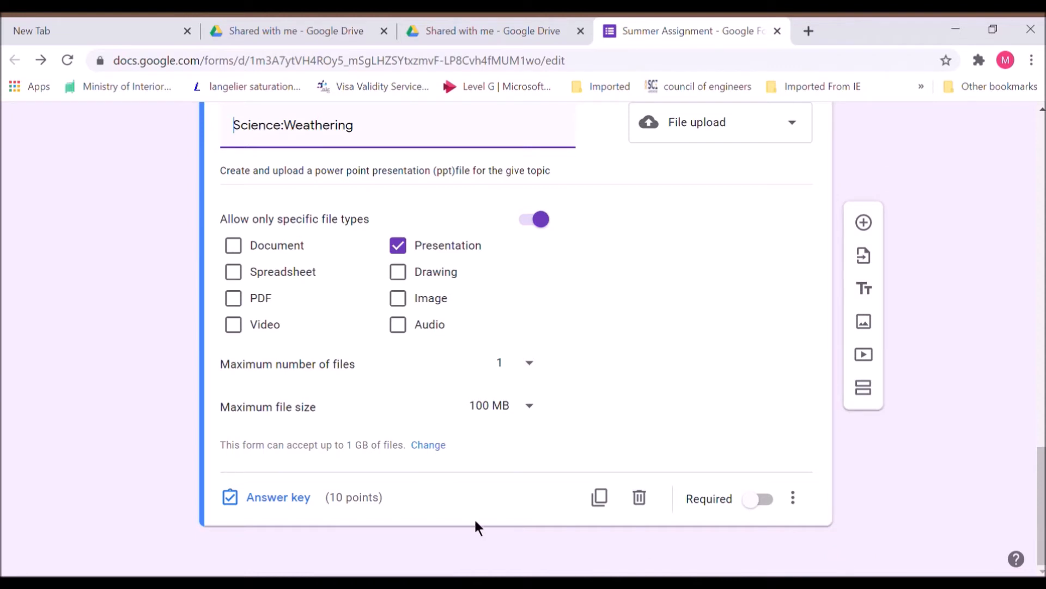
left_click(769, 504)
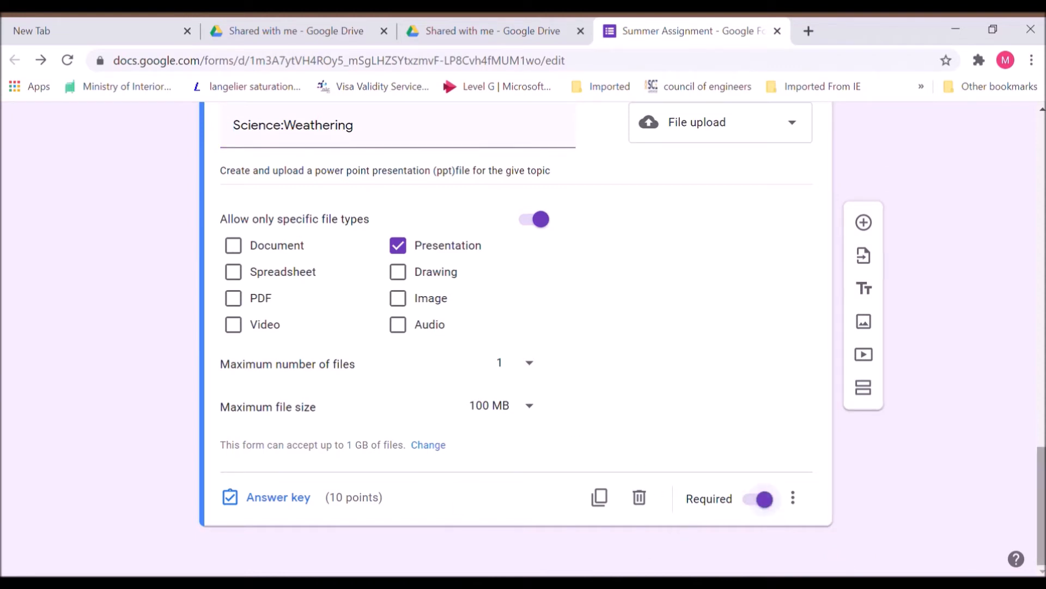
mouse_move(1042, 507)
left_mouse_down()
mouse_move(1042, 450)
mouse_move(1042, 508)
left_mouse_up()
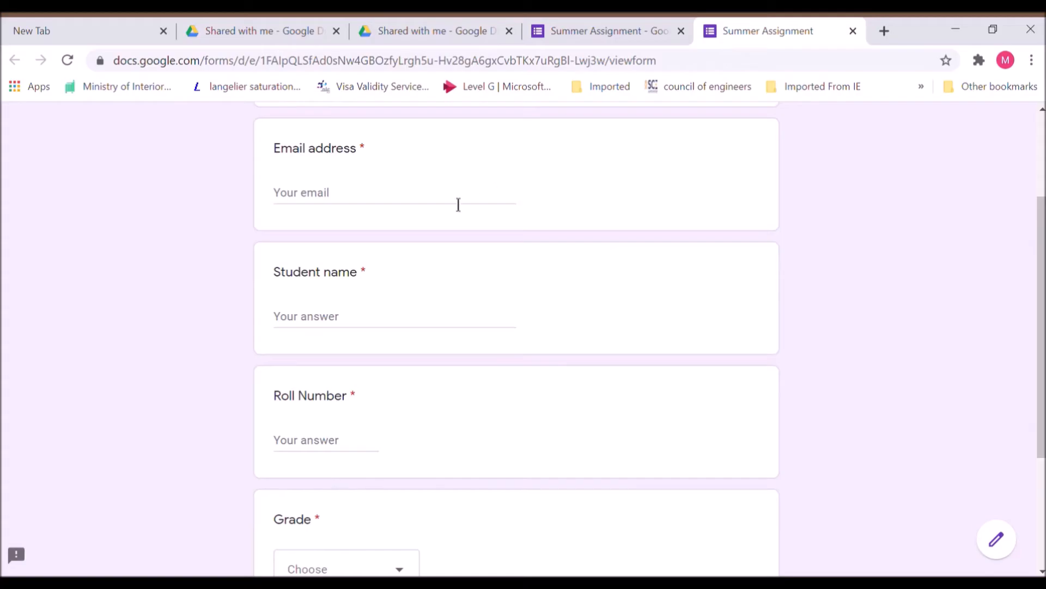
- In the preview, enter the student's email address, name and roll number
left_click(459, 204)
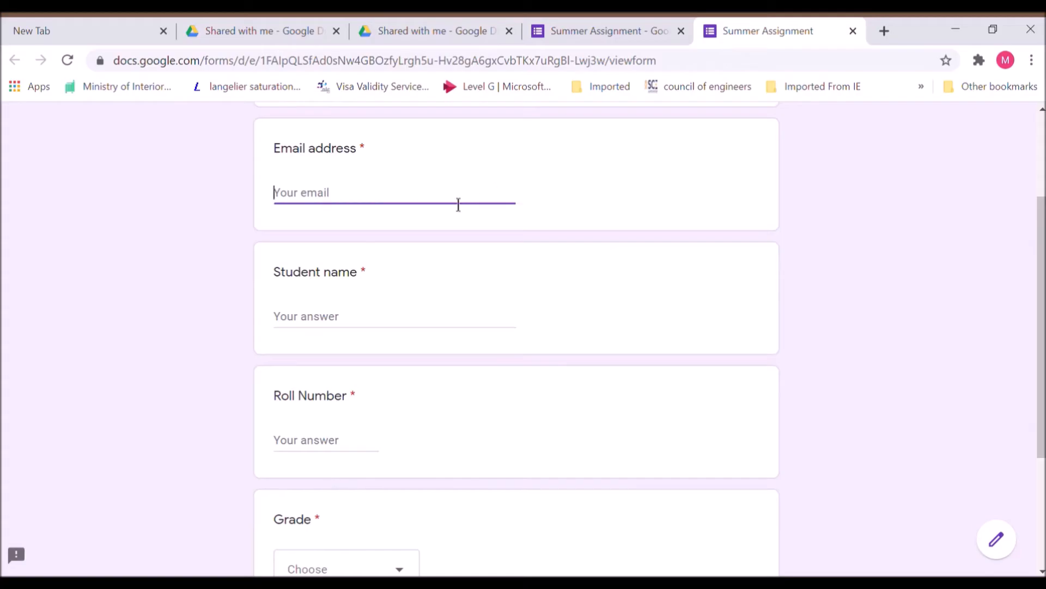
left_click(338, 333)
type("Dev")
left_click(287, 436)
type("34")
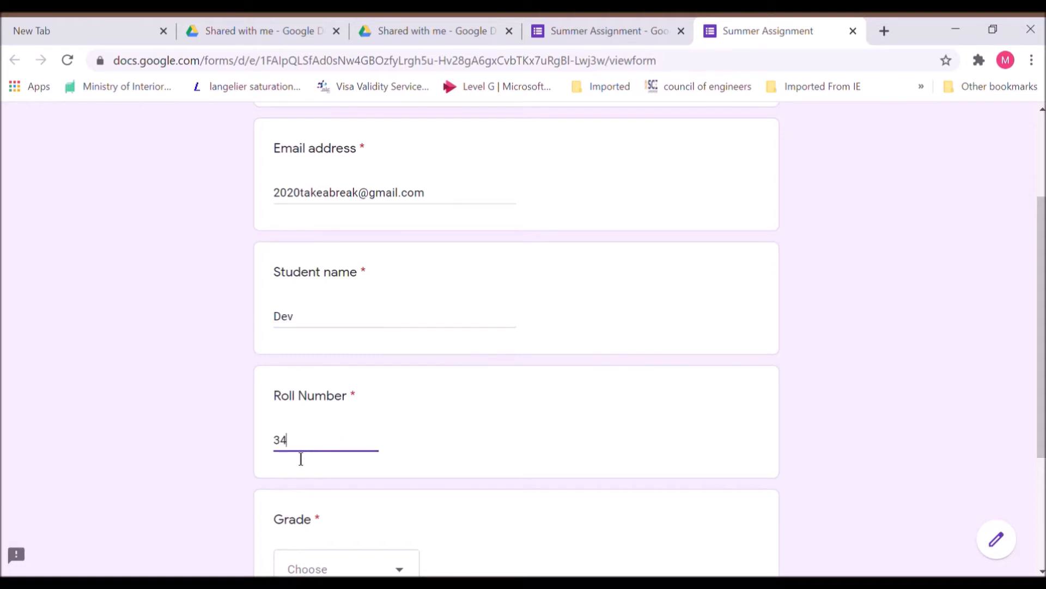
- Choose Grade 5B and continue to the next page
left_click(398, 569)
left_click(360, 514)
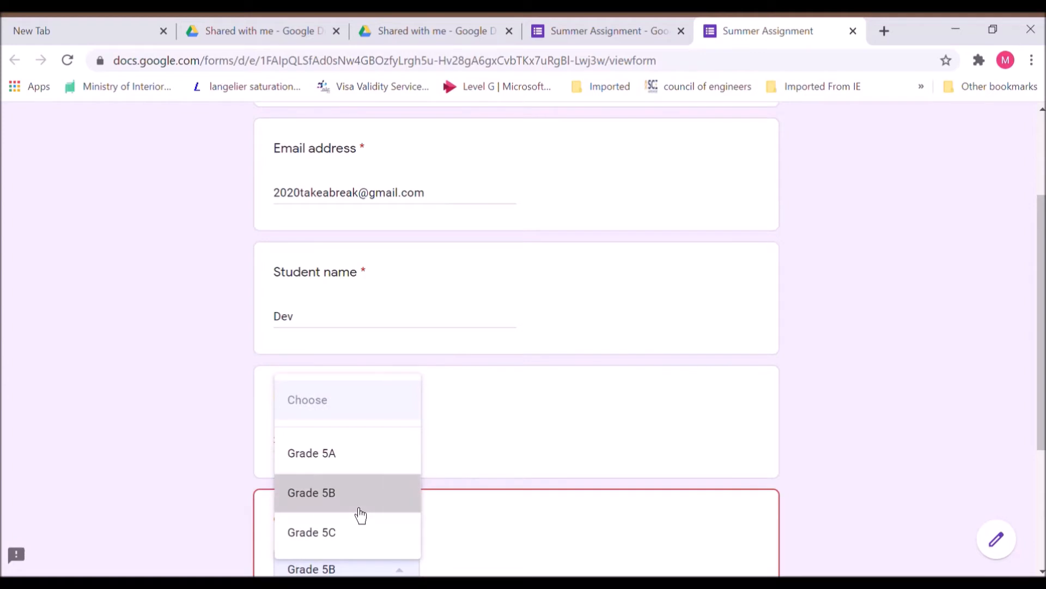
scroll(816, 557, "down", 3)
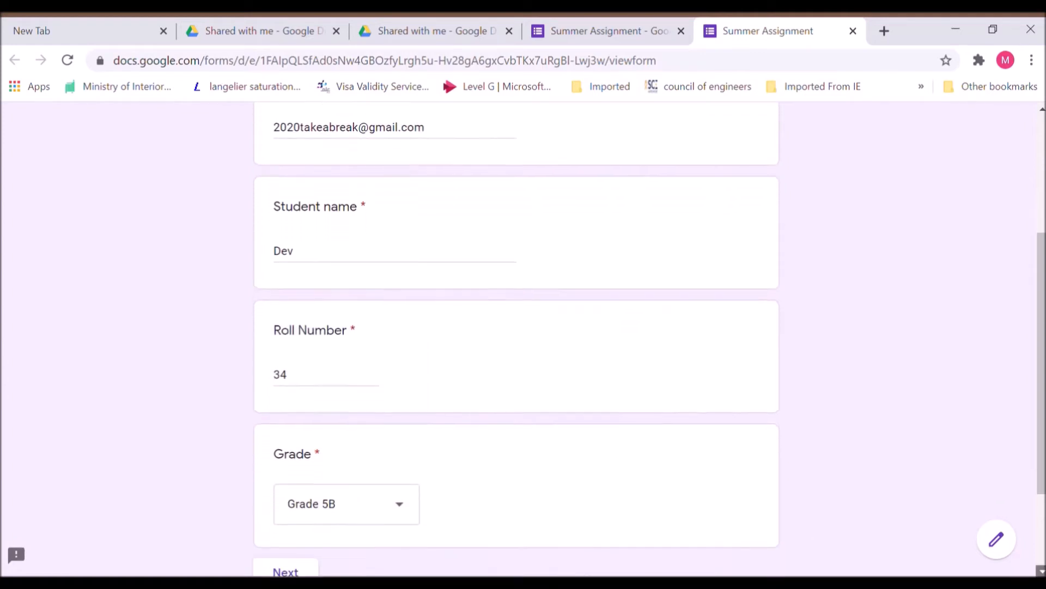
left_click(299, 449)
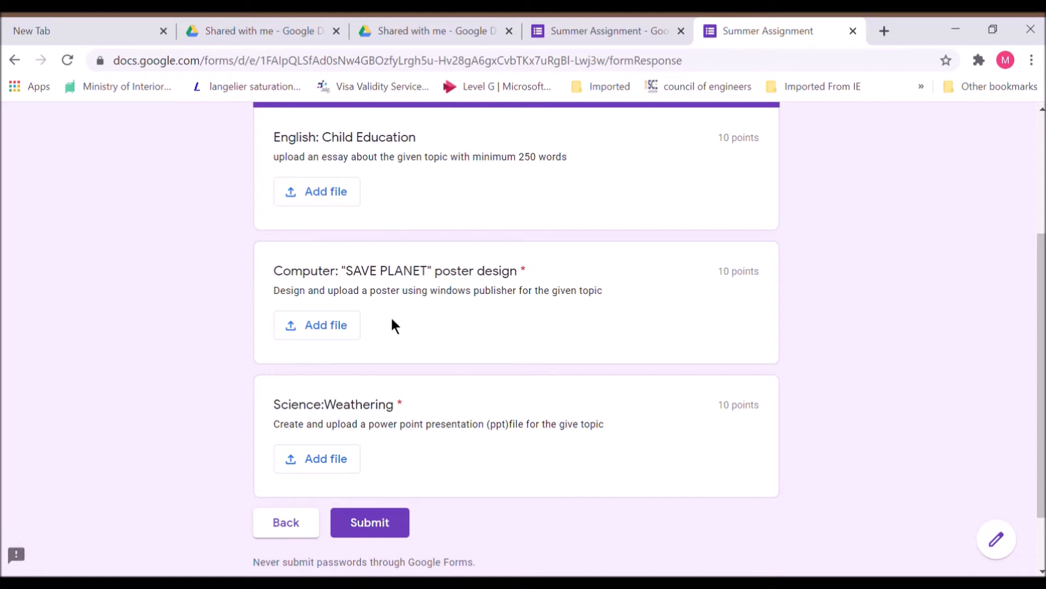
- Upload child edu.docx to the English essay and save planet.jpg to the poster question
left_click(321, 201)
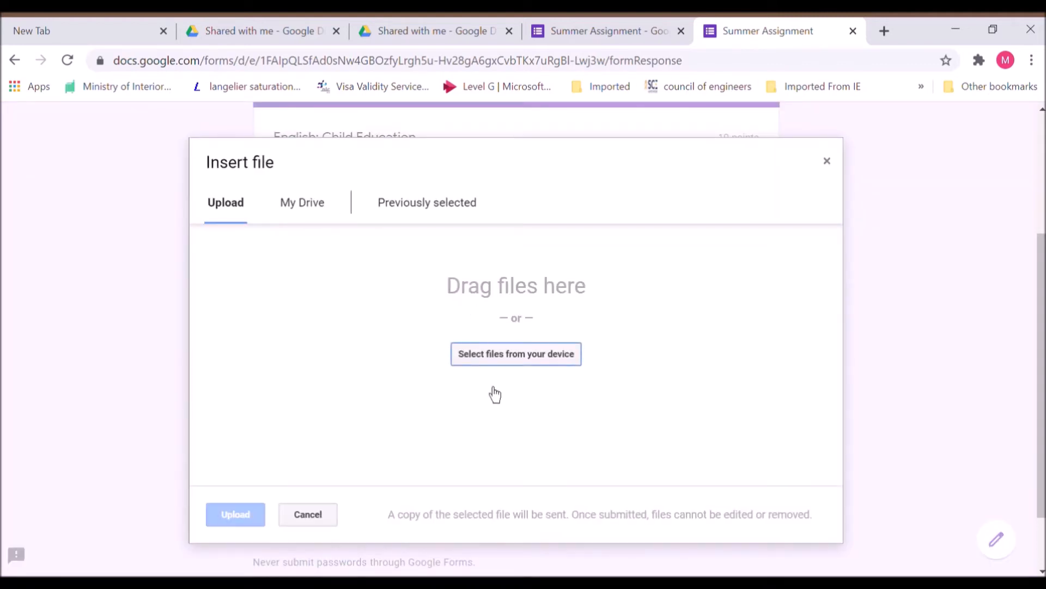
left_click(492, 361)
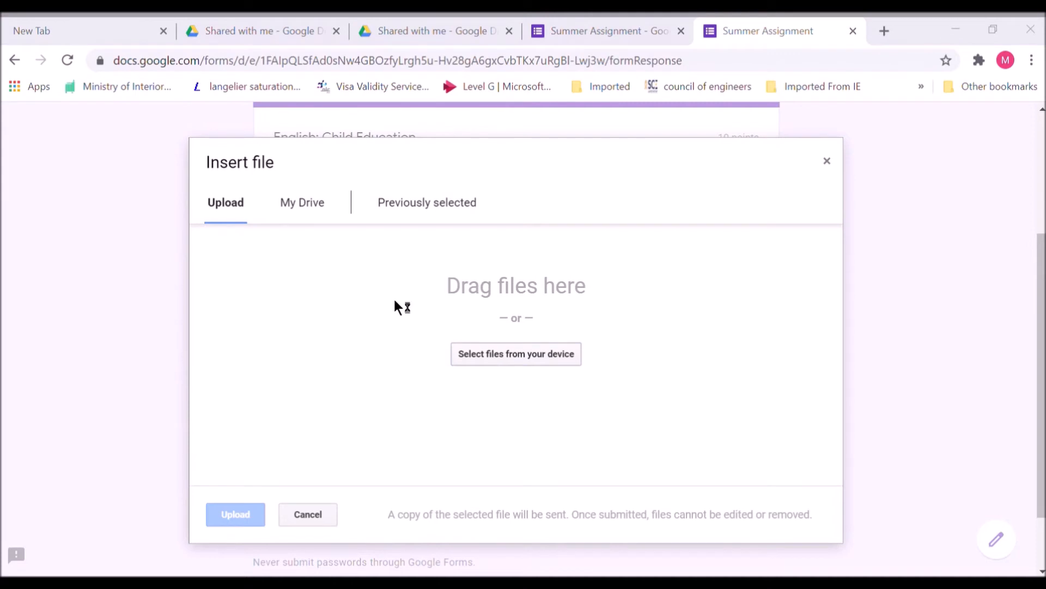
left_click(380, 395)
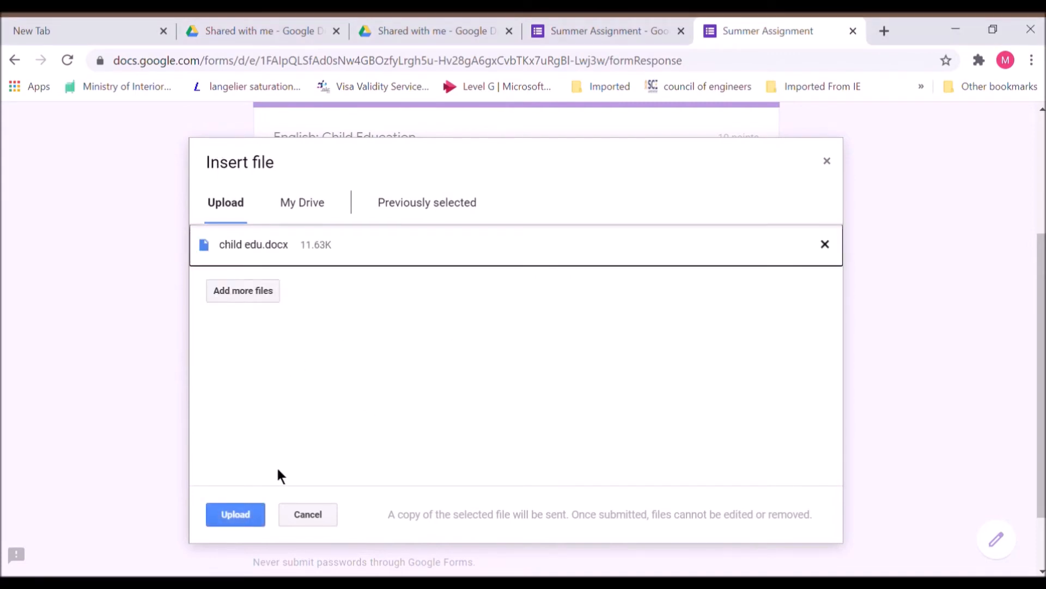
left_click(241, 519)
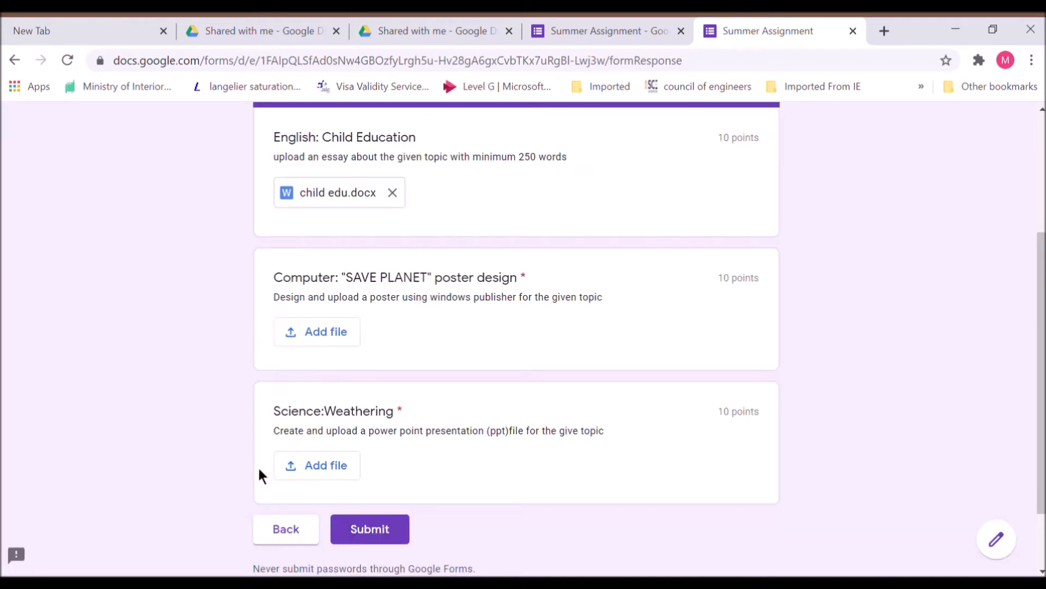
left_click(351, 346)
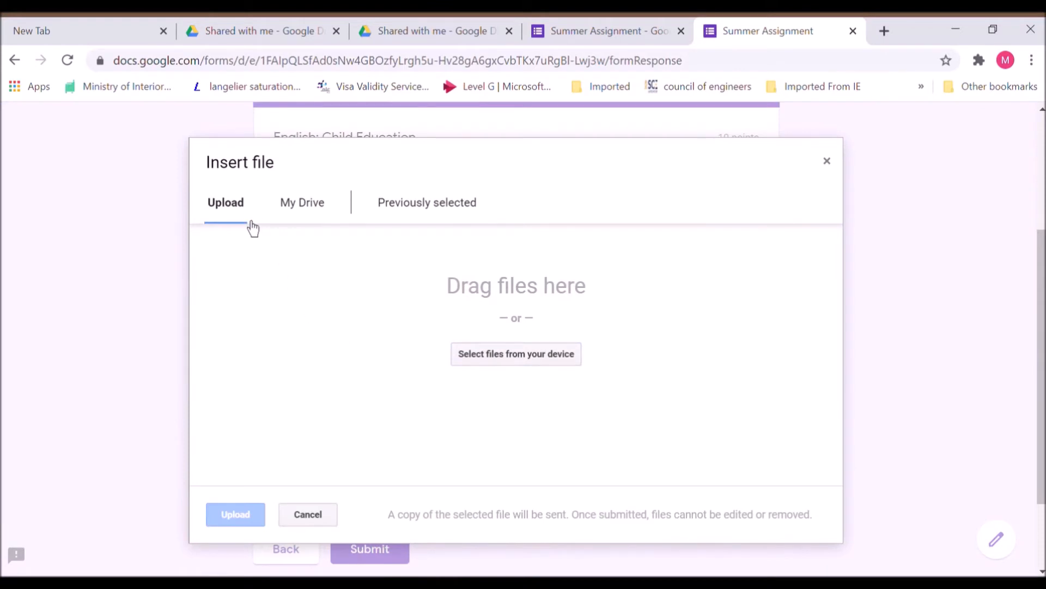
left_click(528, 352)
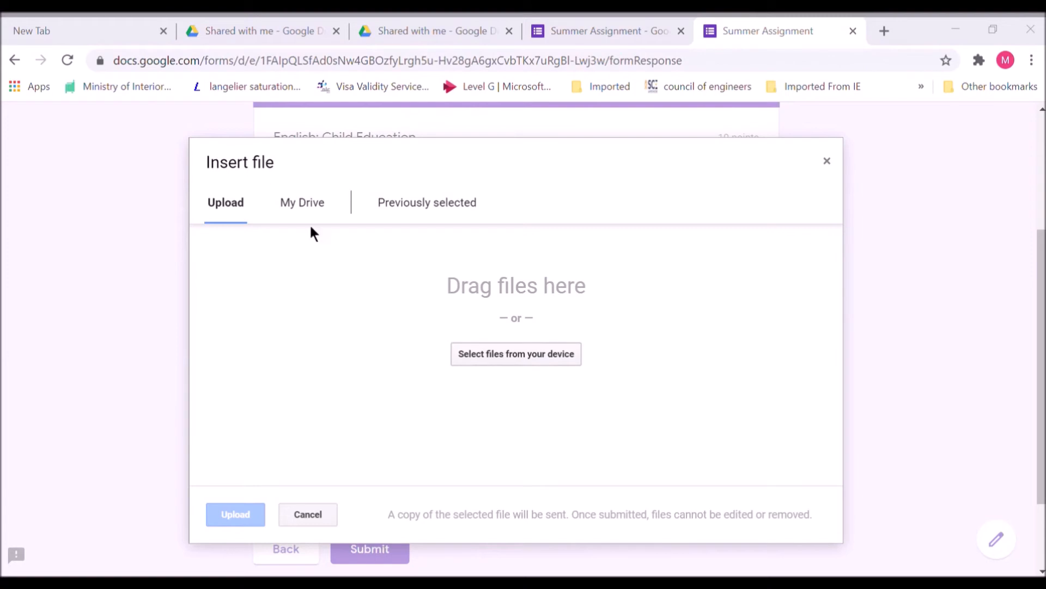
key("Return")
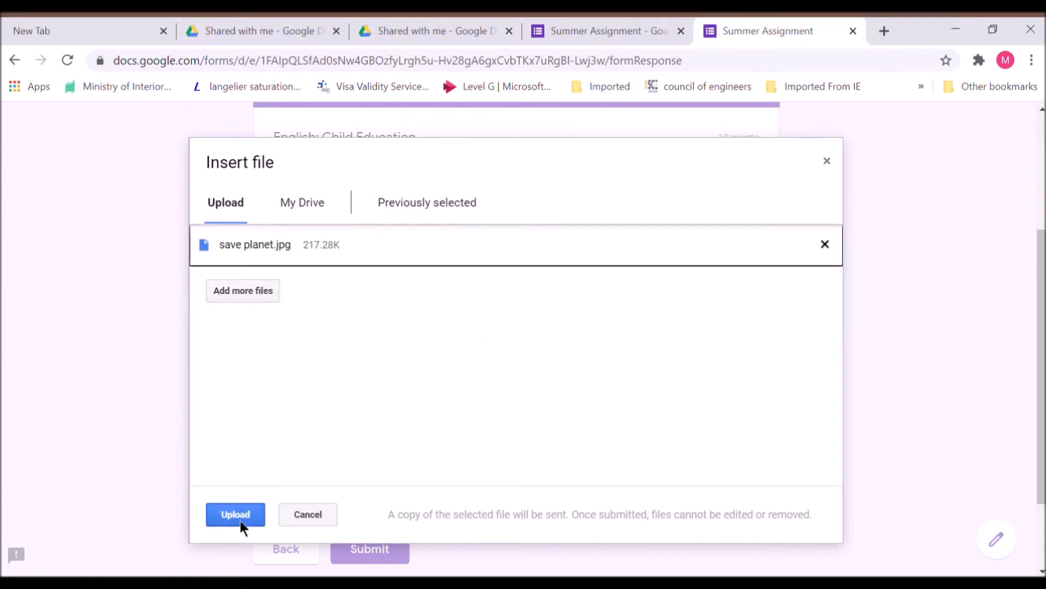
left_click(240, 519)
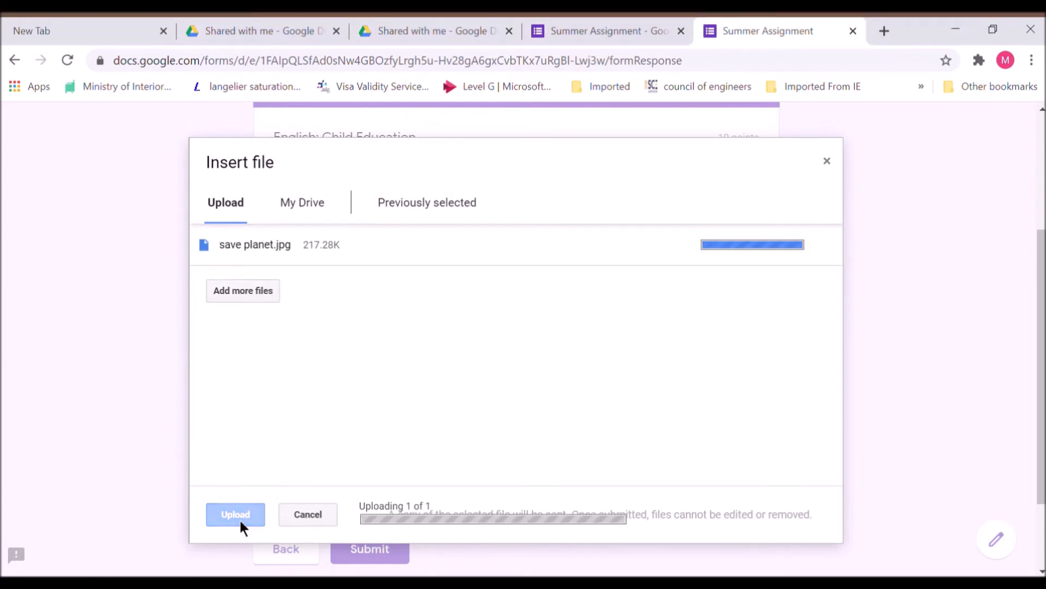
- Upload weathering.pptx to the Weathering question and submit the response
left_click(330, 478)
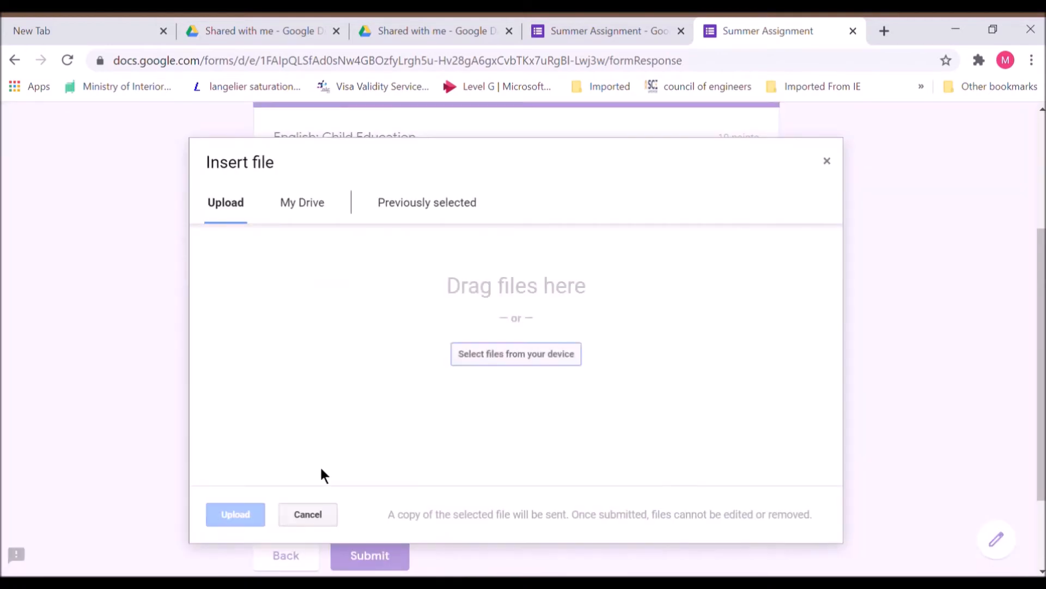
left_click(506, 359)
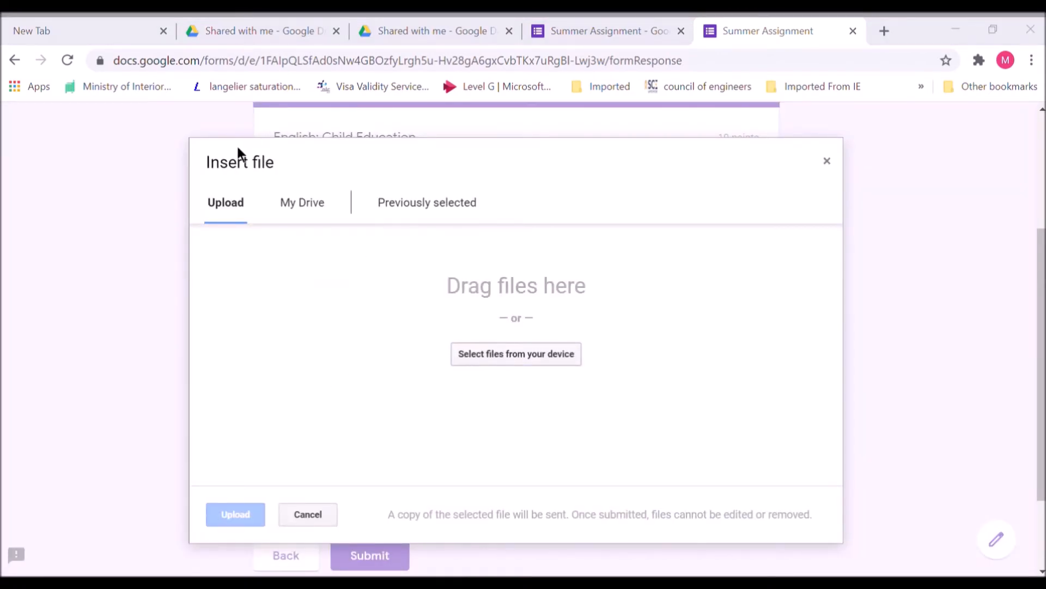
left_click(380, 392)
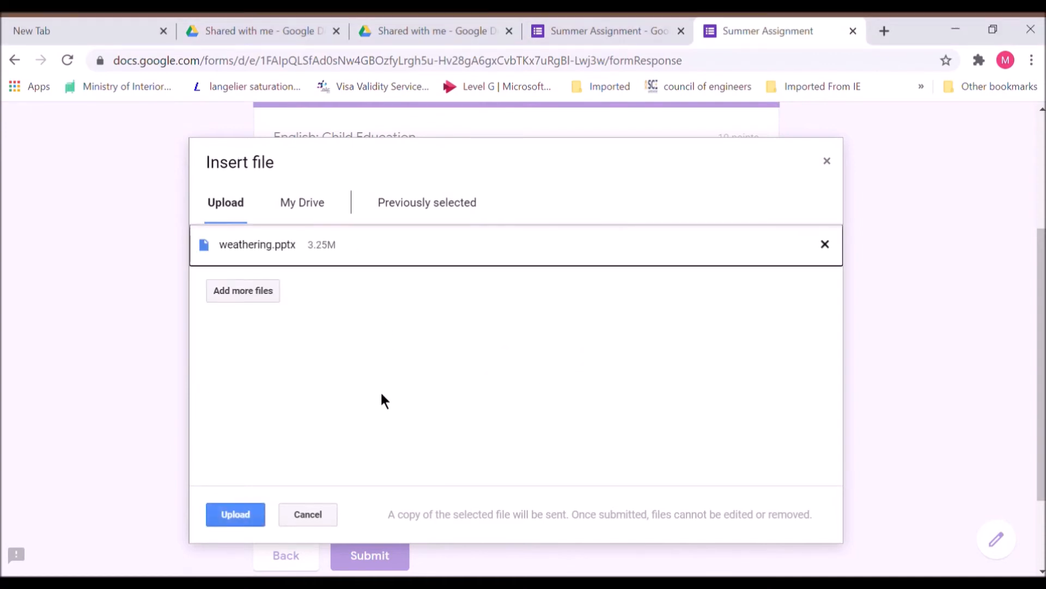
left_click(255, 515)
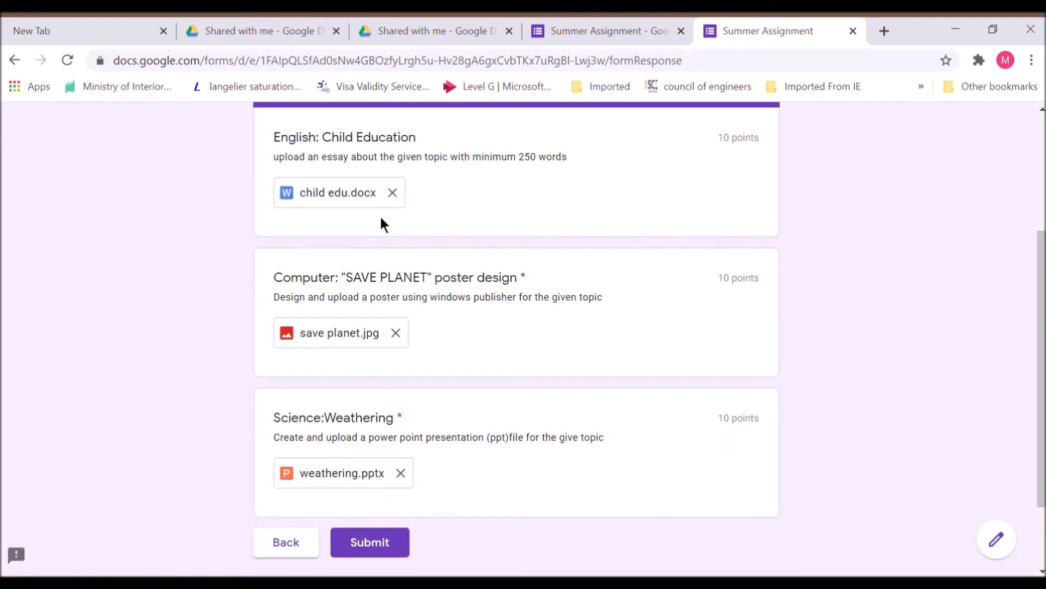
left_click(388, 547)
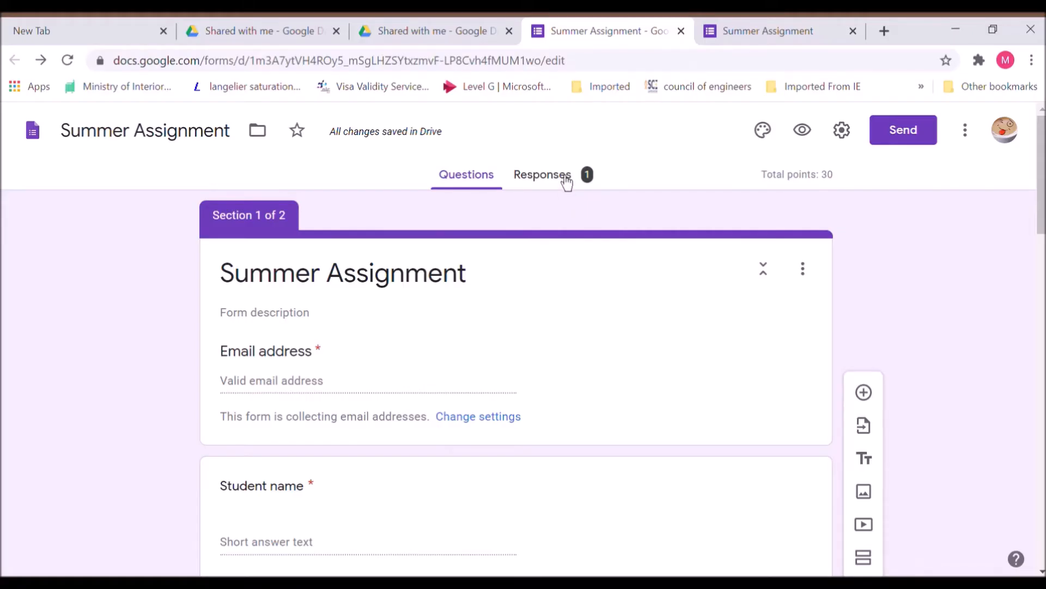
- View the responses and scroll down to the three uploaded assignment files
left_click(566, 180)
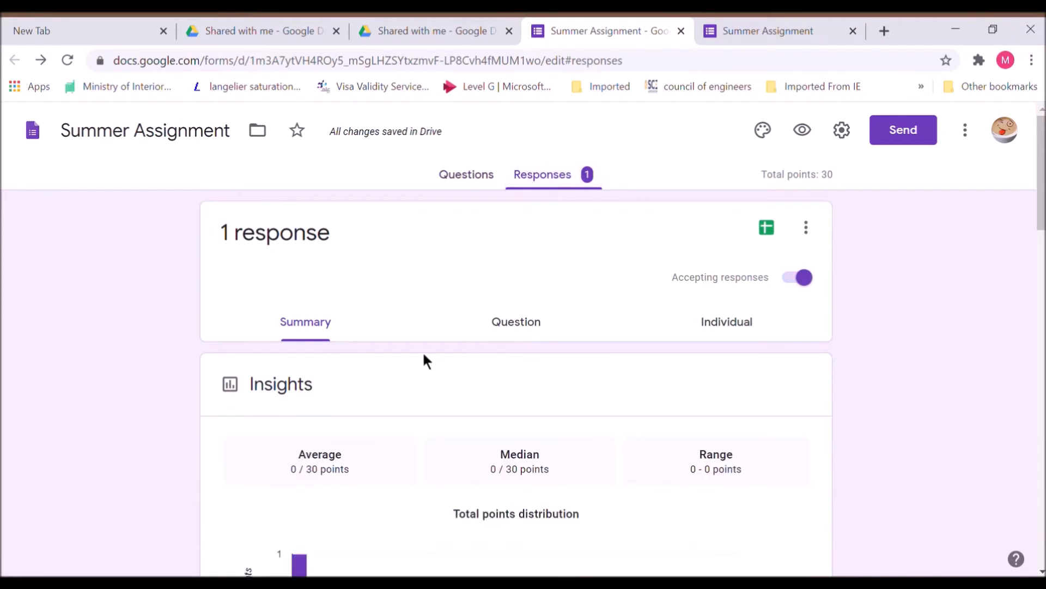
left_click_drag(1044, 204, 1044, 335)
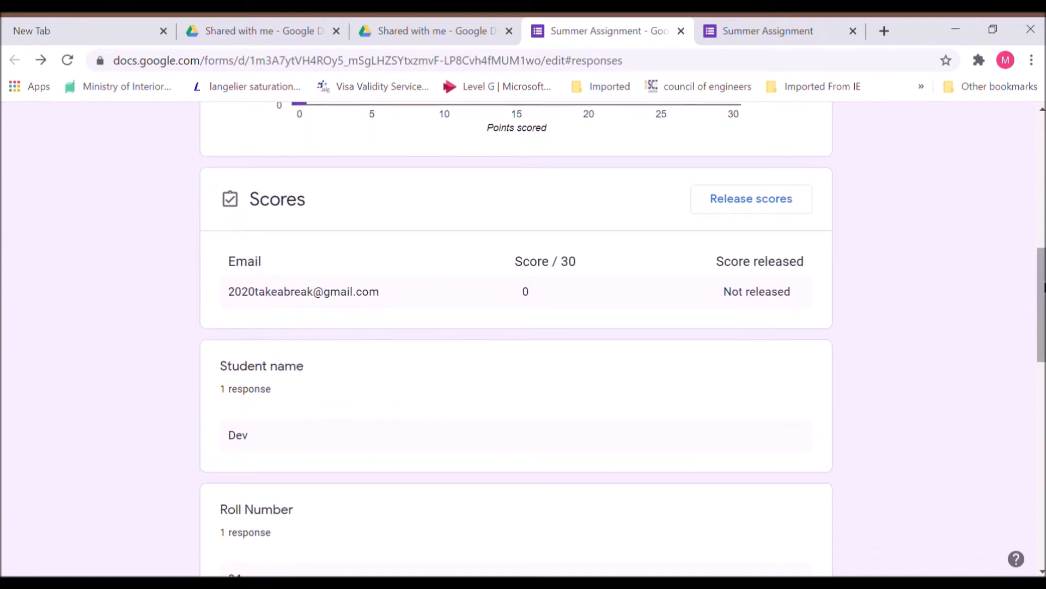
left_click_drag(1044, 287, 1044, 295)
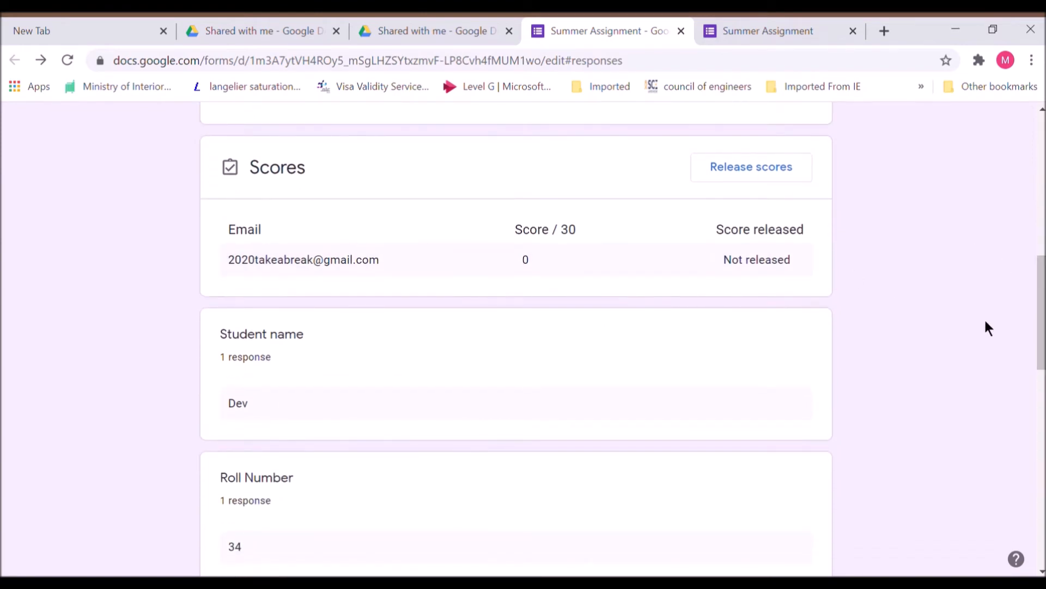
left_click_drag(1042, 327, 1043, 506)
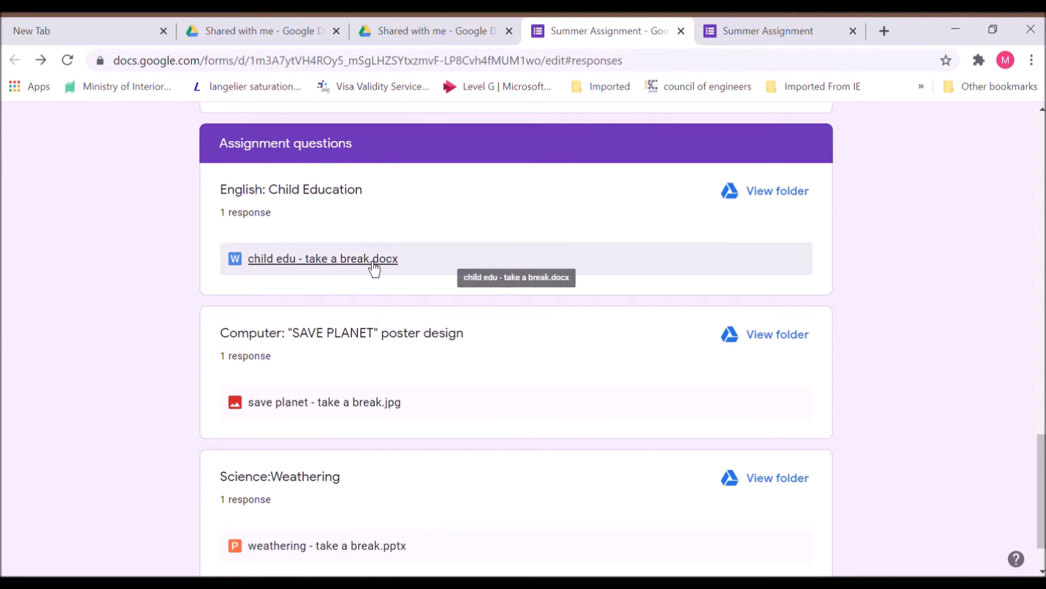
- Open the English answers' Drive folder and go to the Summer Assignment (File responses) folder
left_click(799, 205)
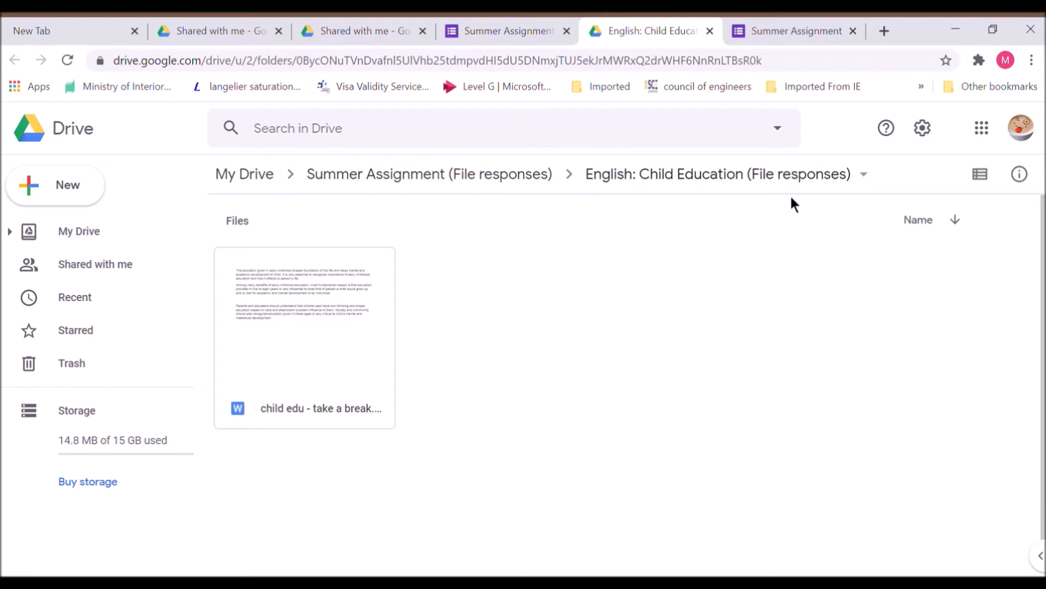
left_click(264, 199)
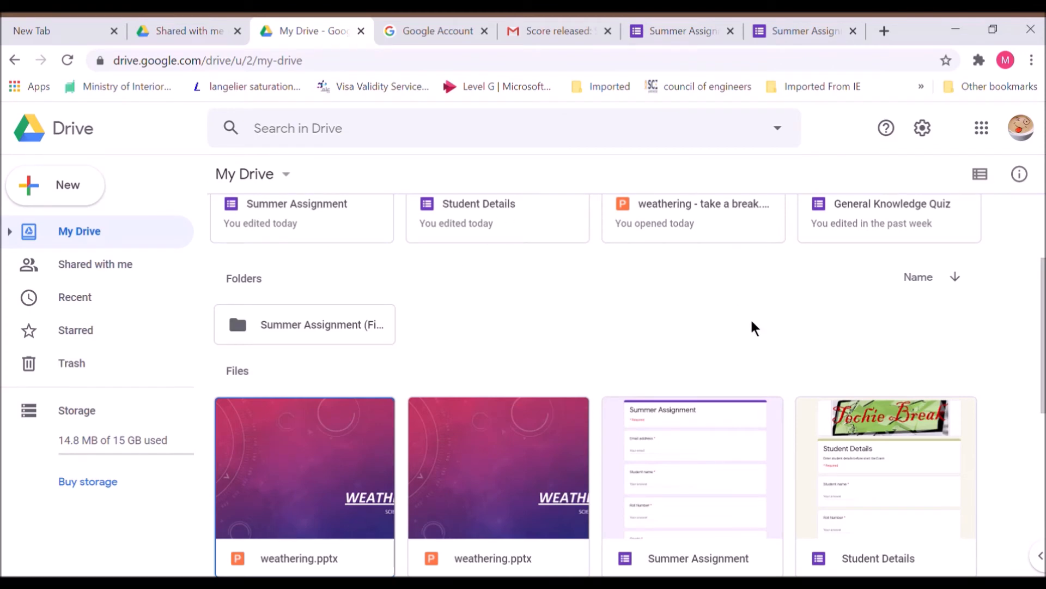
double_click(297, 327)
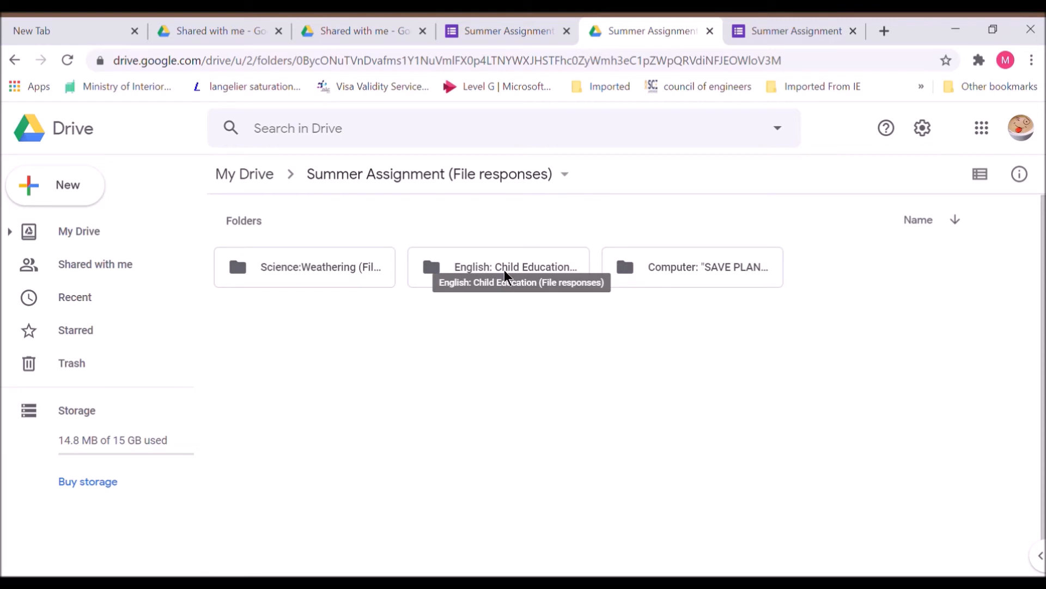
- Check the Science:Weathering and English: Child Education folders, ending in the SAVE PLANET poster folder
double_click(303, 269)
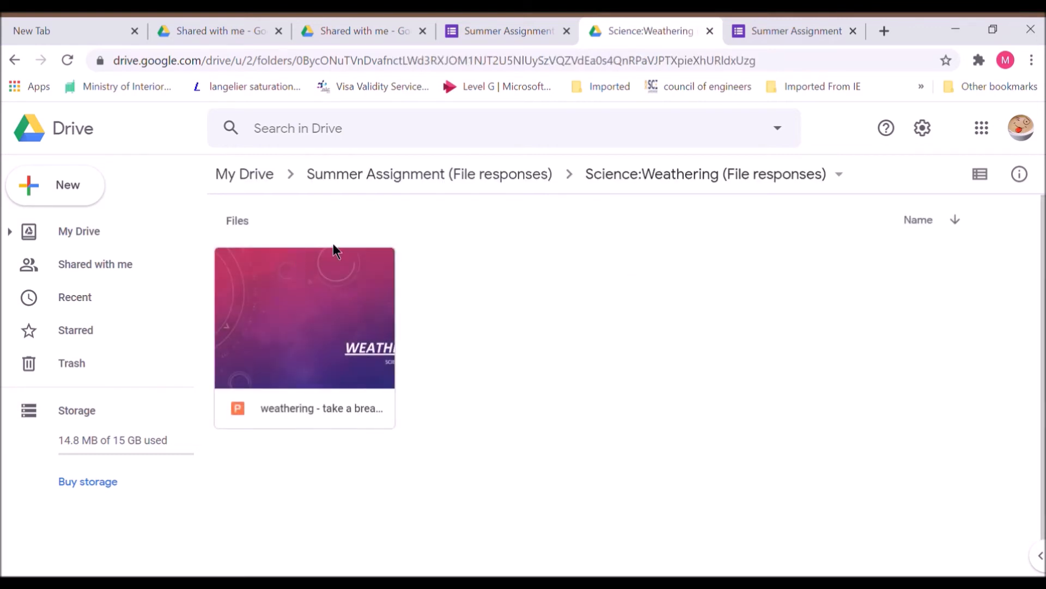
left_click(494, 186)
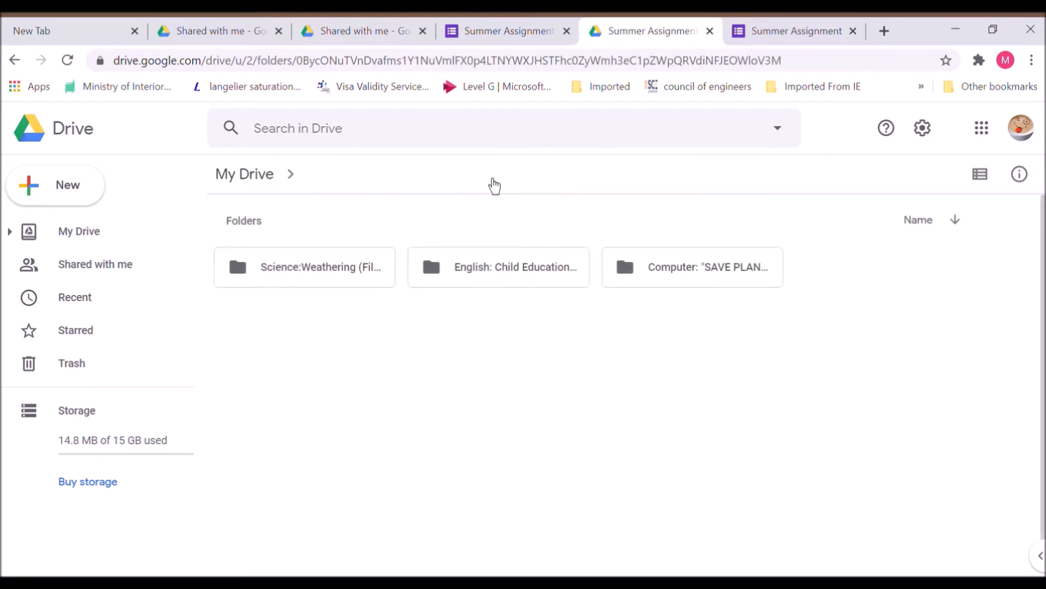
double_click(515, 272)
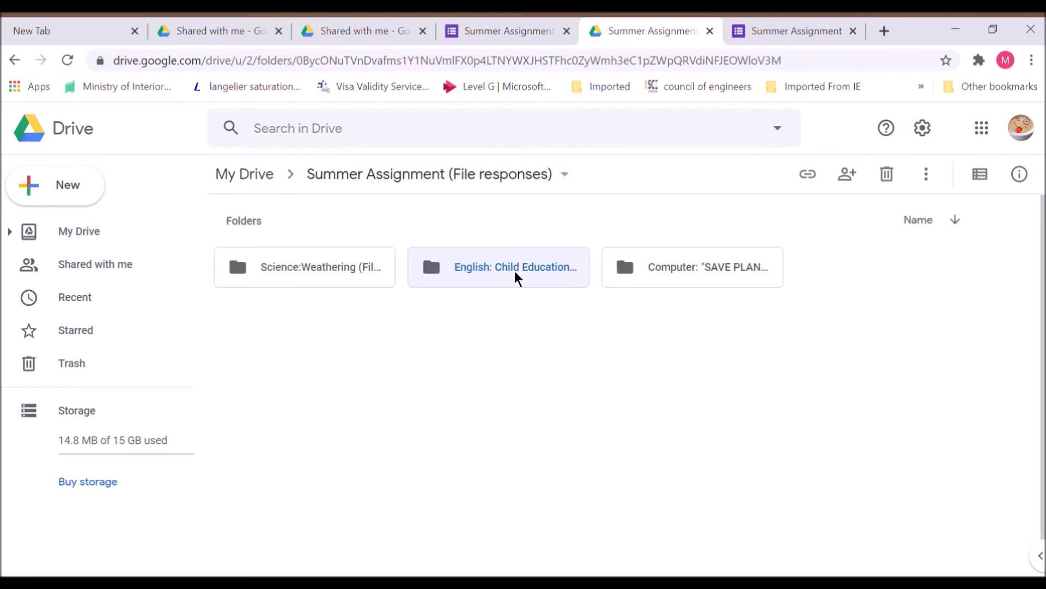
left_click(455, 181)
double_click(689, 269)
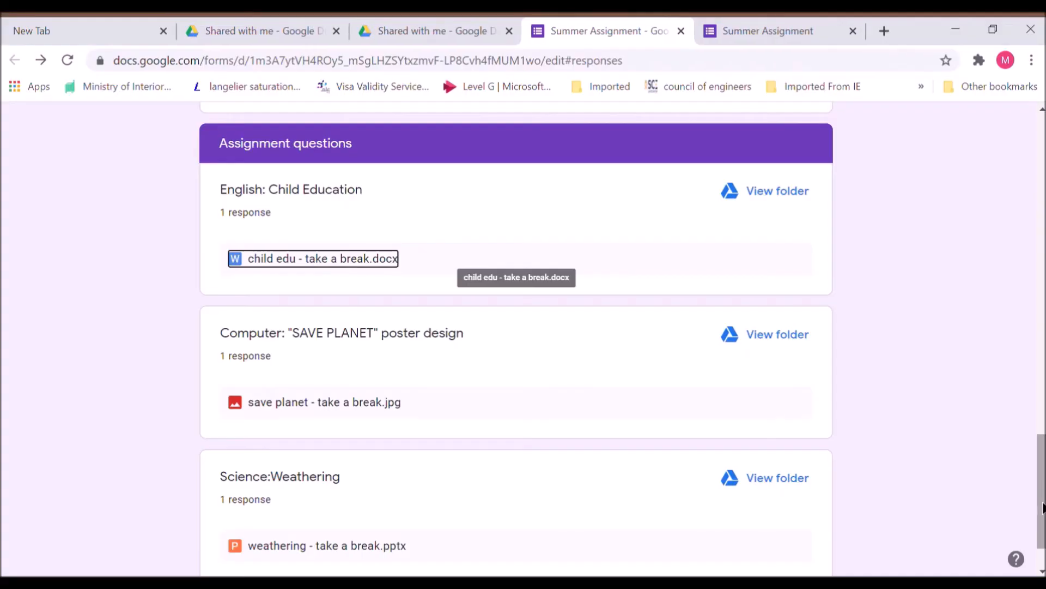
- Switch the Summer Assignment responses to the question-by-question view
scroll(1043, 508, "up", 15)
scroll(514, 338, "up", 5)
scroll(514, 338, "down", 6)
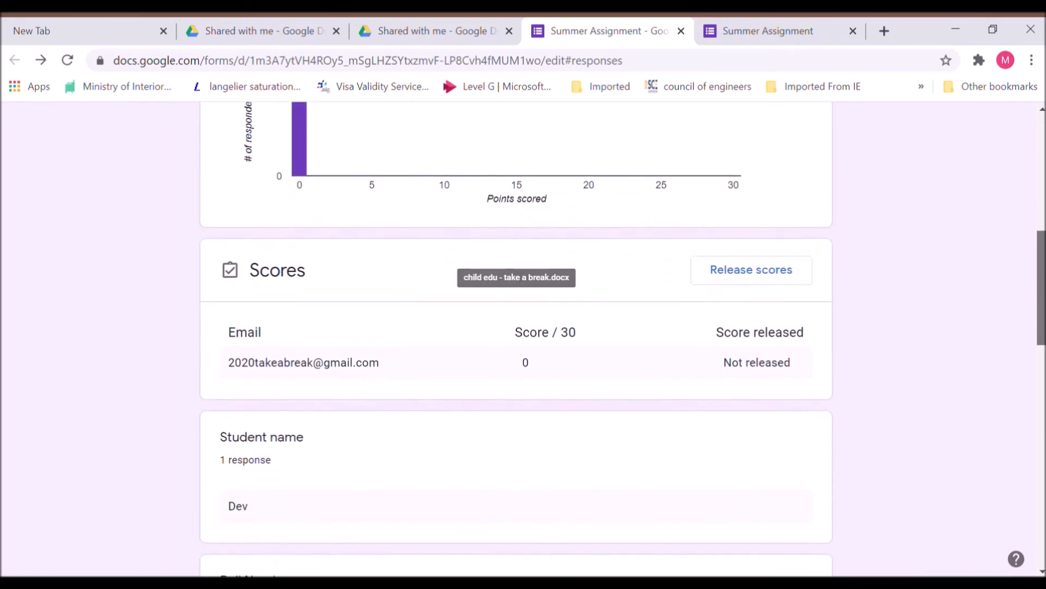
scroll(516, 338, "down", 12)
scroll(516, 338, "up", 9)
scroll(623, 264, "up", 7)
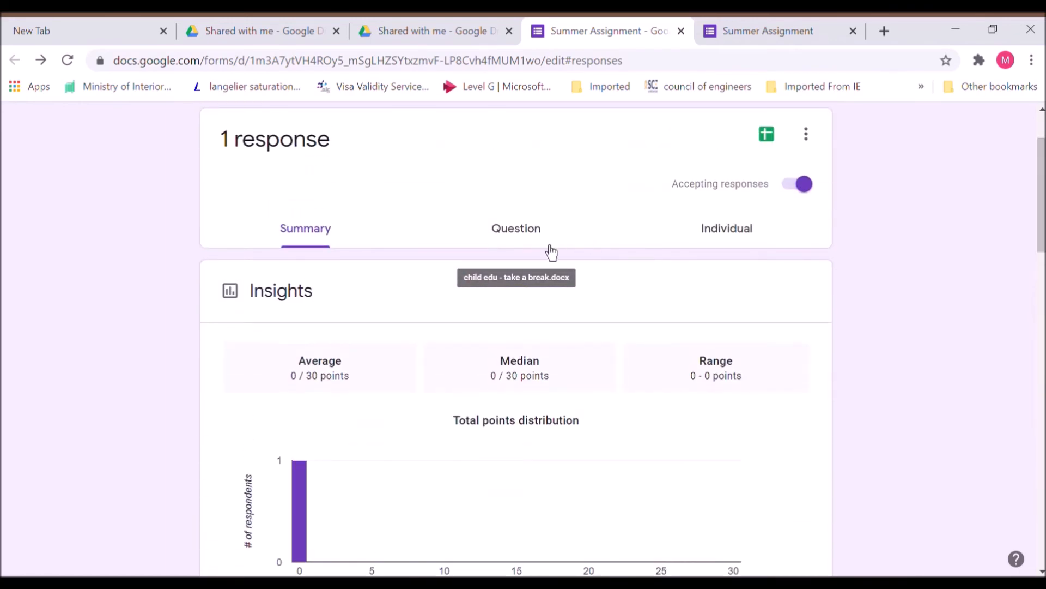
left_click(546, 245)
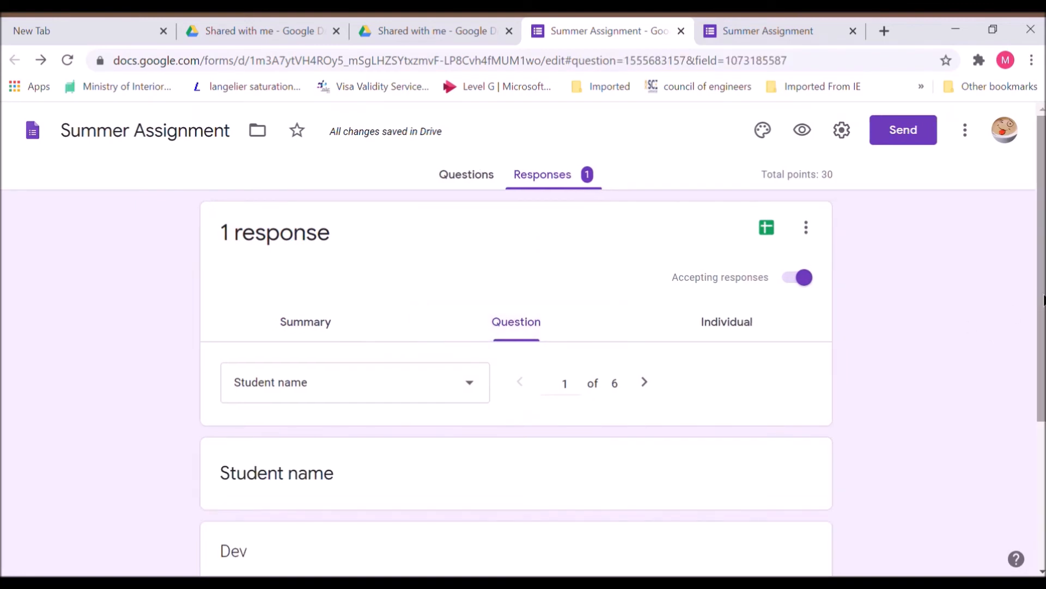
- Open the student's ungraded response and scroll down to the Assignment questions
scroll(1037, 296, "down", 4)
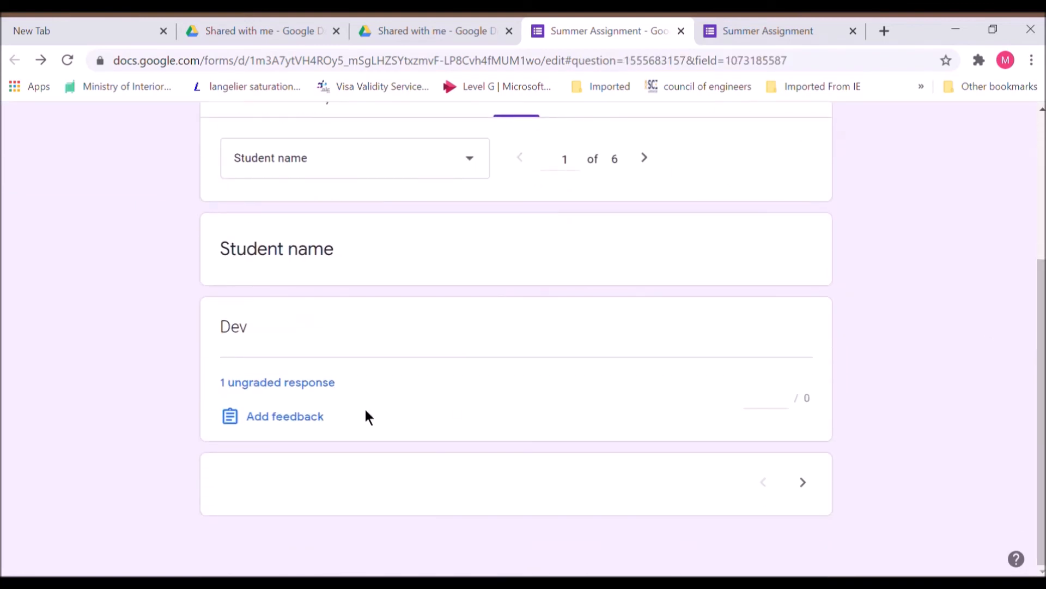
left_click(331, 385)
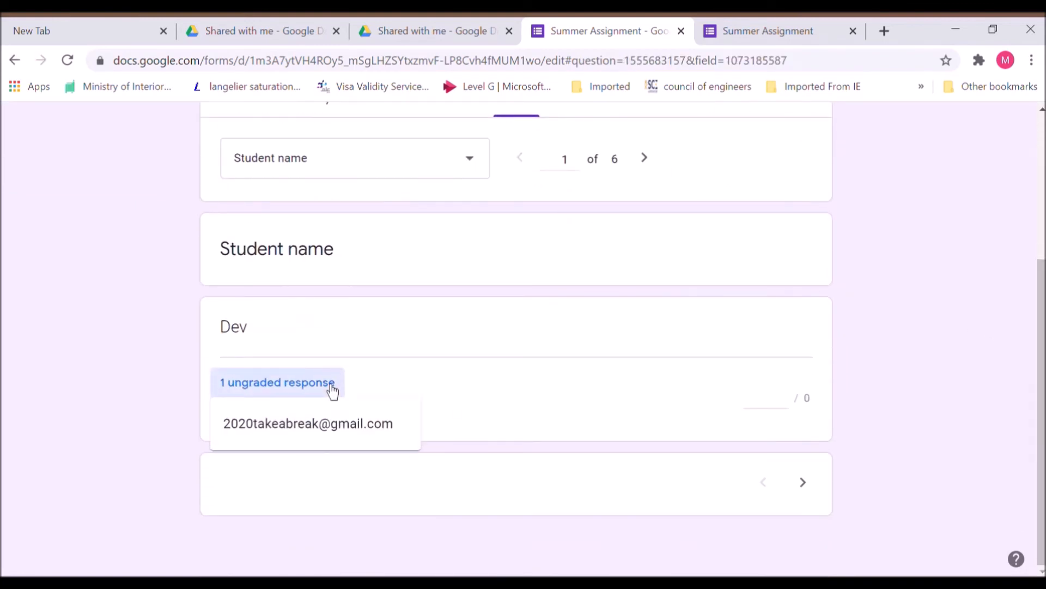
left_click(335, 428)
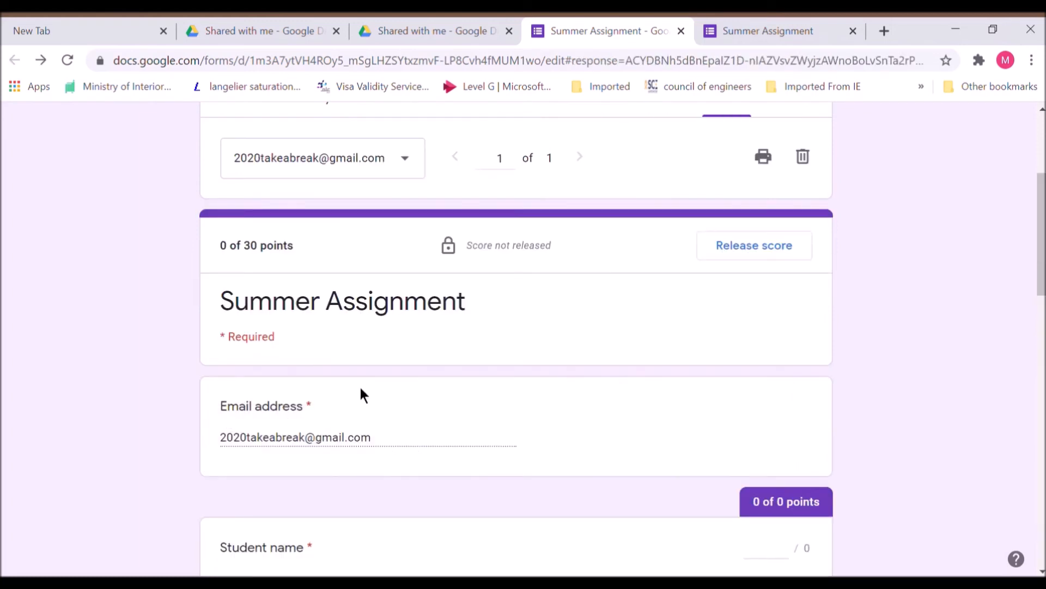
scroll(1038, 294, "down", 7)
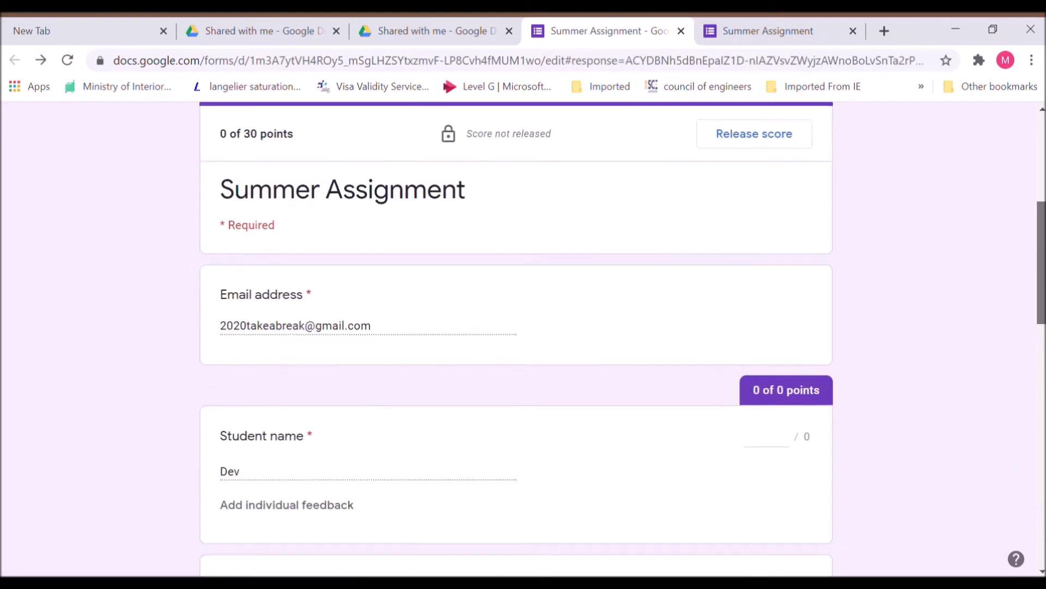
scroll(516, 338, "down", 7)
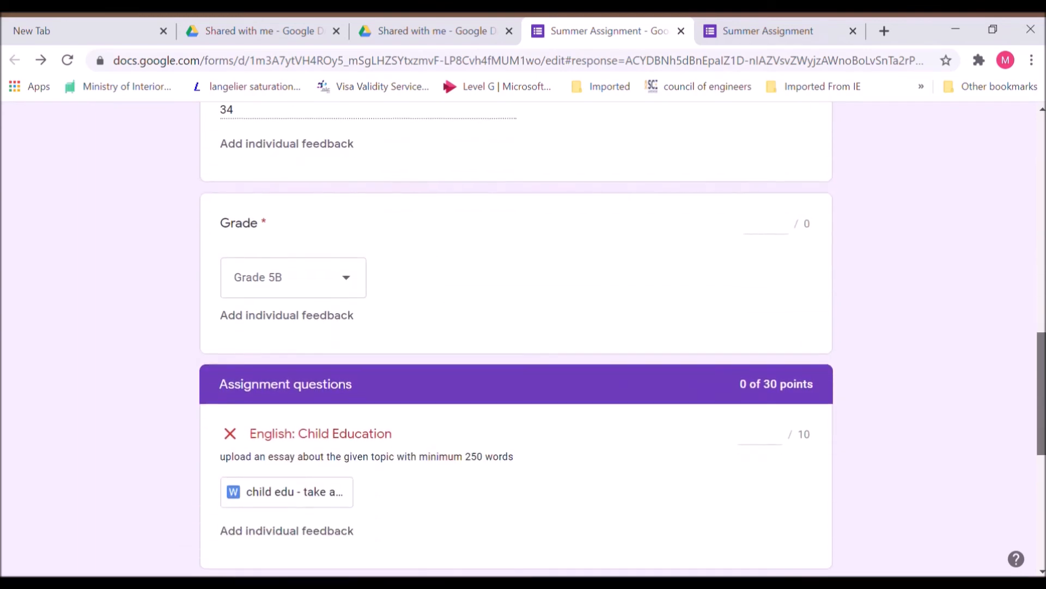
- Review the student's Child Education essay attachment and give the English question 7 points
left_click(313, 297)
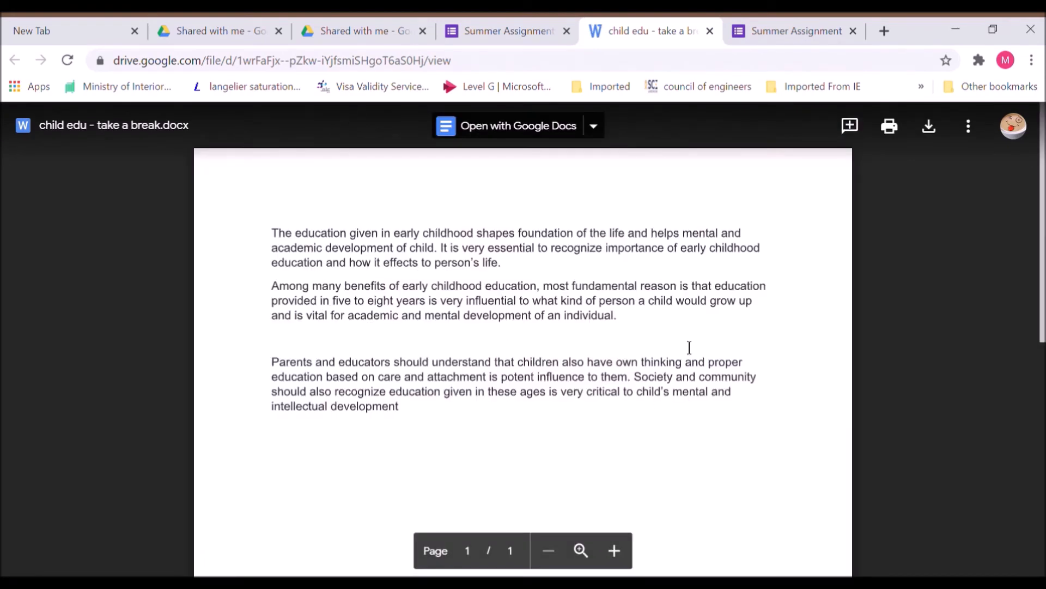
left_click(506, 31)
left_click(771, 254)
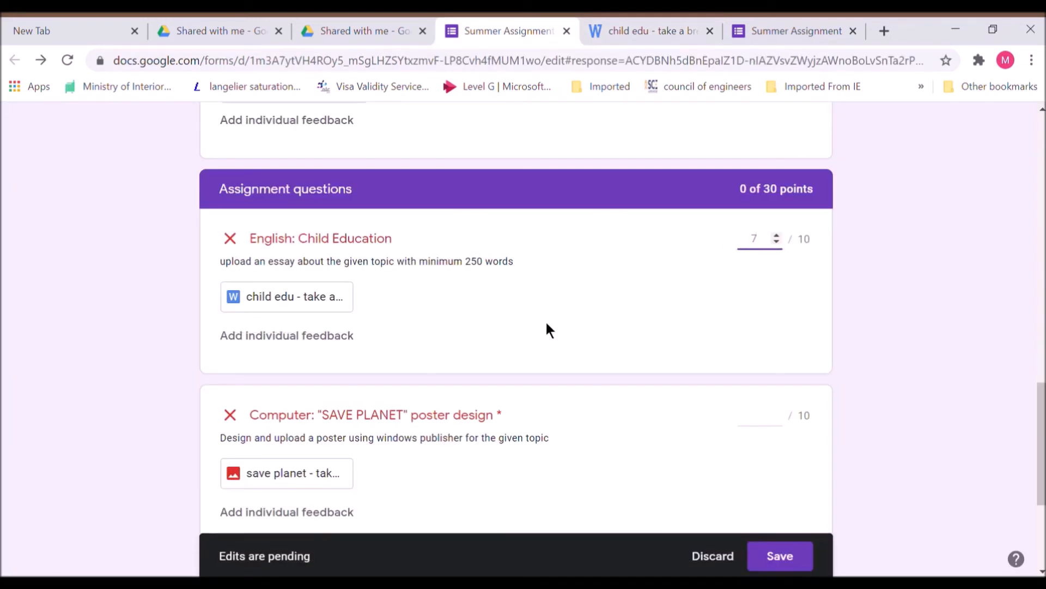
- Add the feedback 'less than 250 words' to the English answer and save the grading
left_click(336, 337)
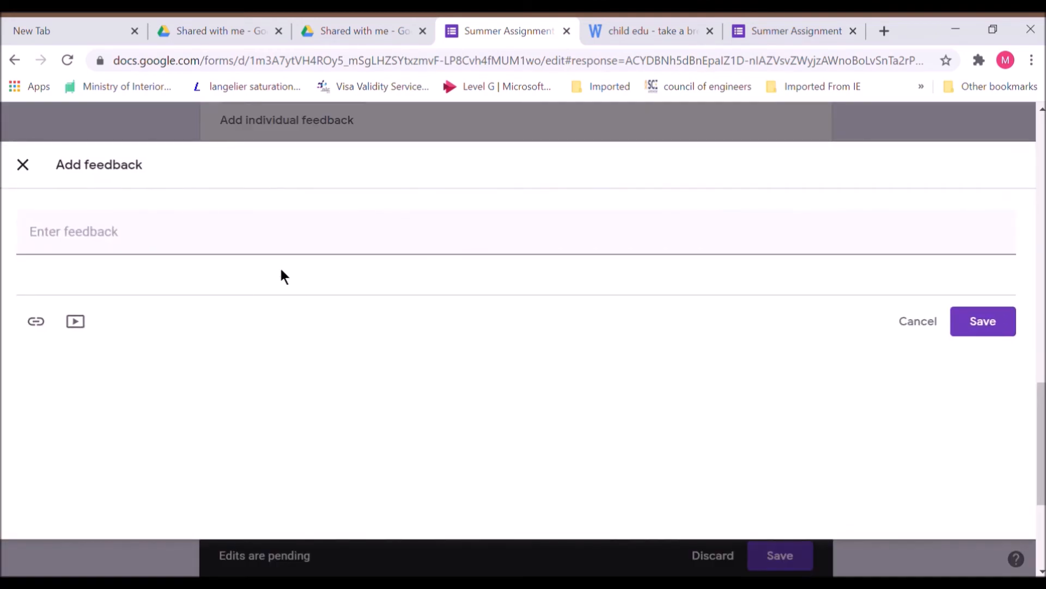
left_click(245, 240)
type("less tha")
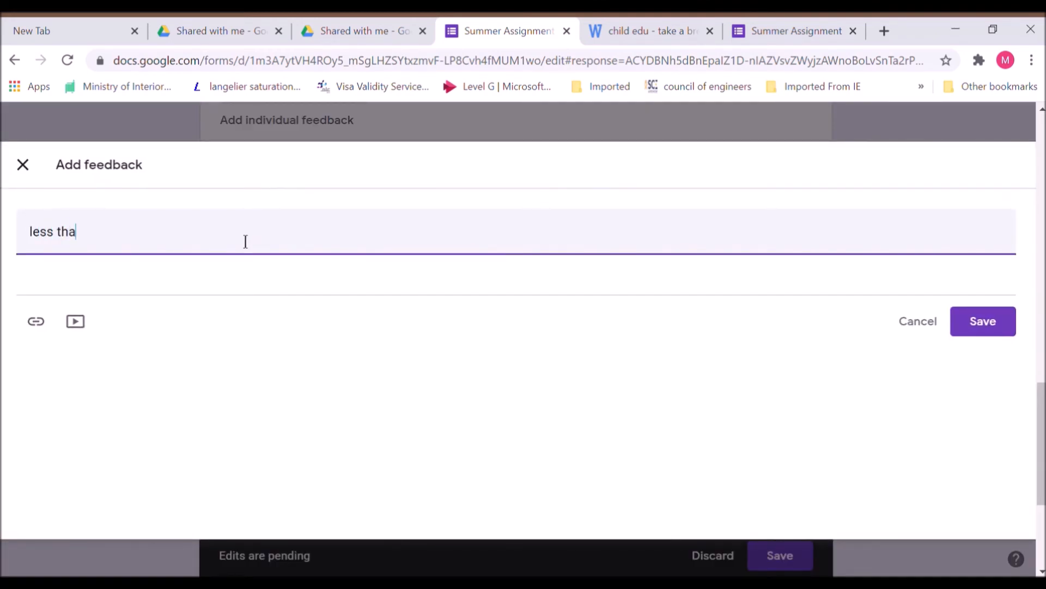
type("n 250 words")
left_click(984, 332)
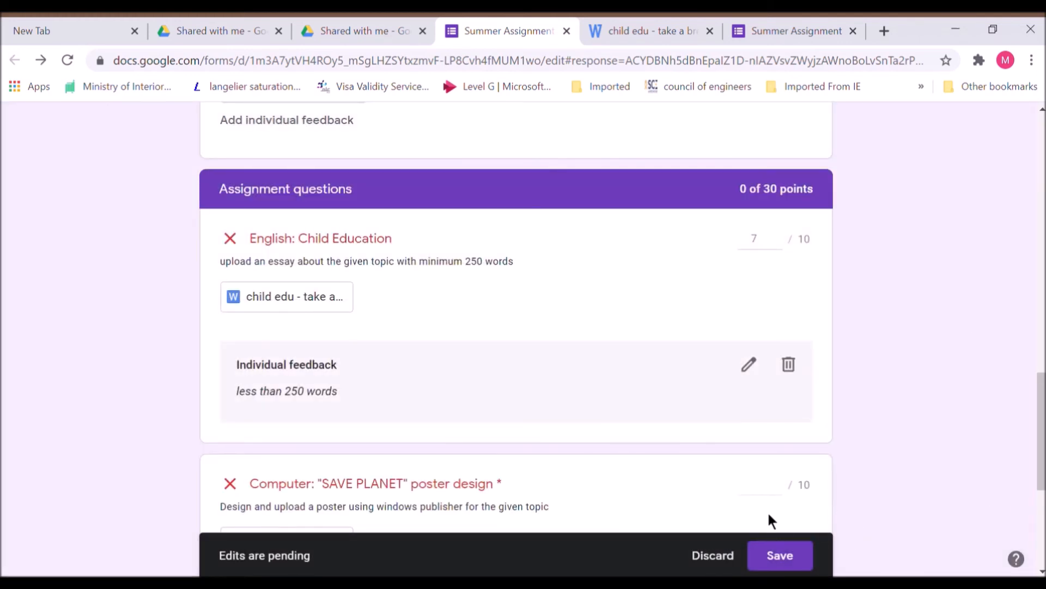
left_click(777, 553)
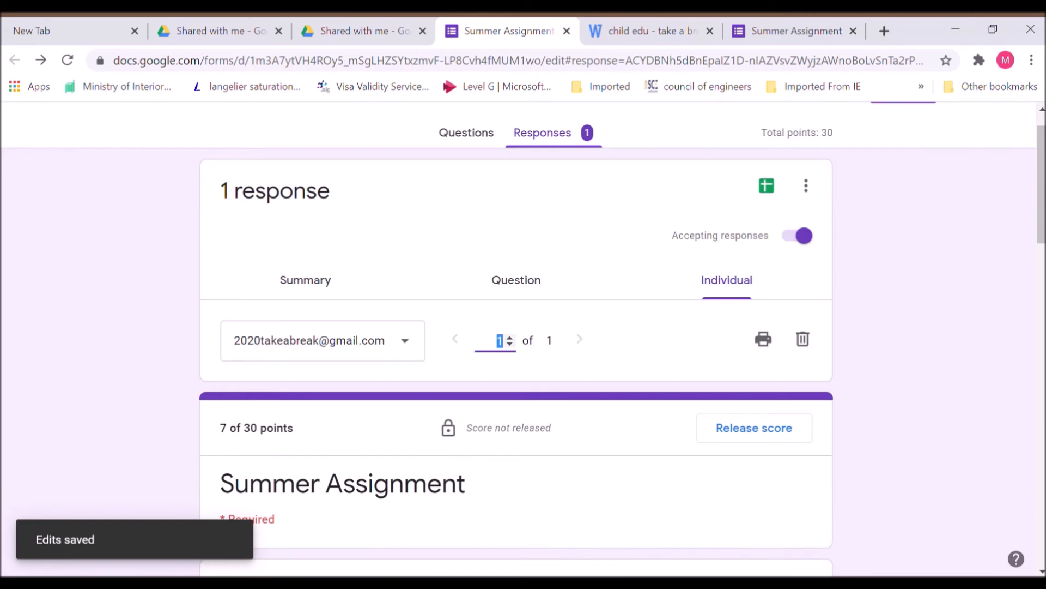
- Review the submitted SAVE PLANET poster and give the Computer question 10 points
scroll(516, 338, "down", 5)
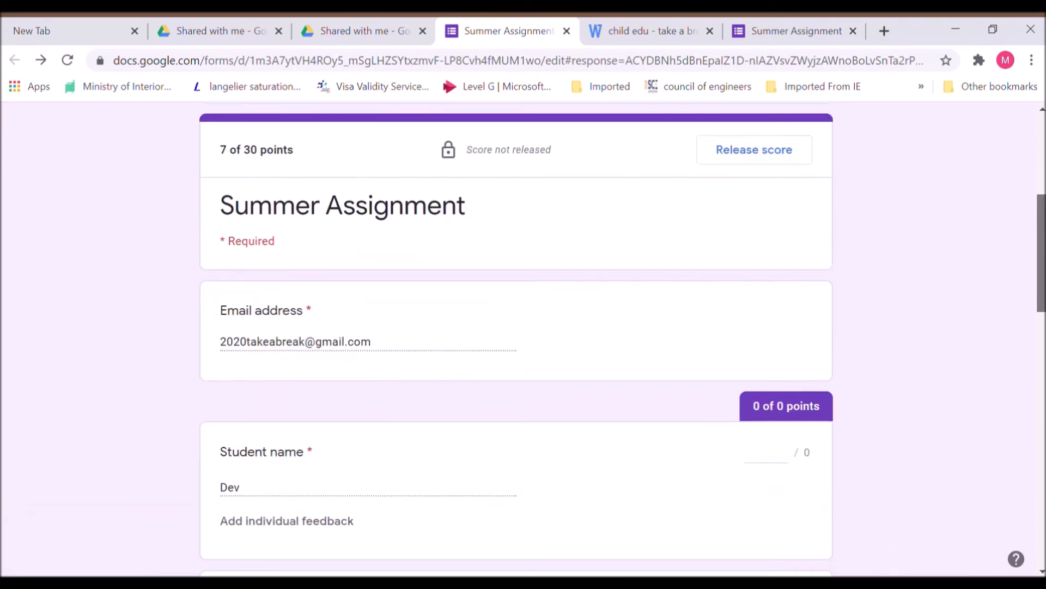
scroll(516, 338, "down", 15)
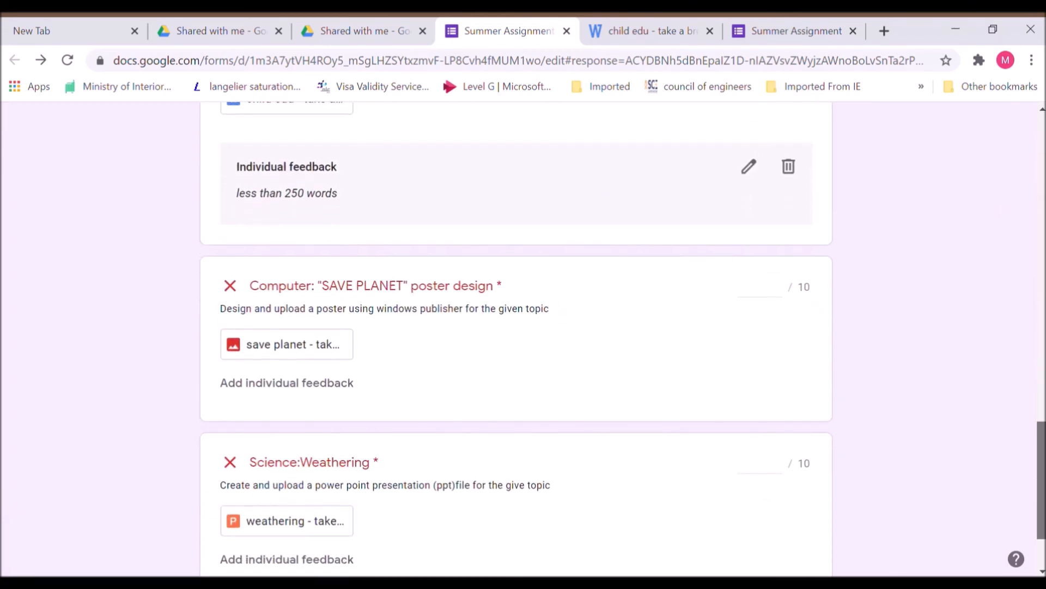
left_click(306, 348)
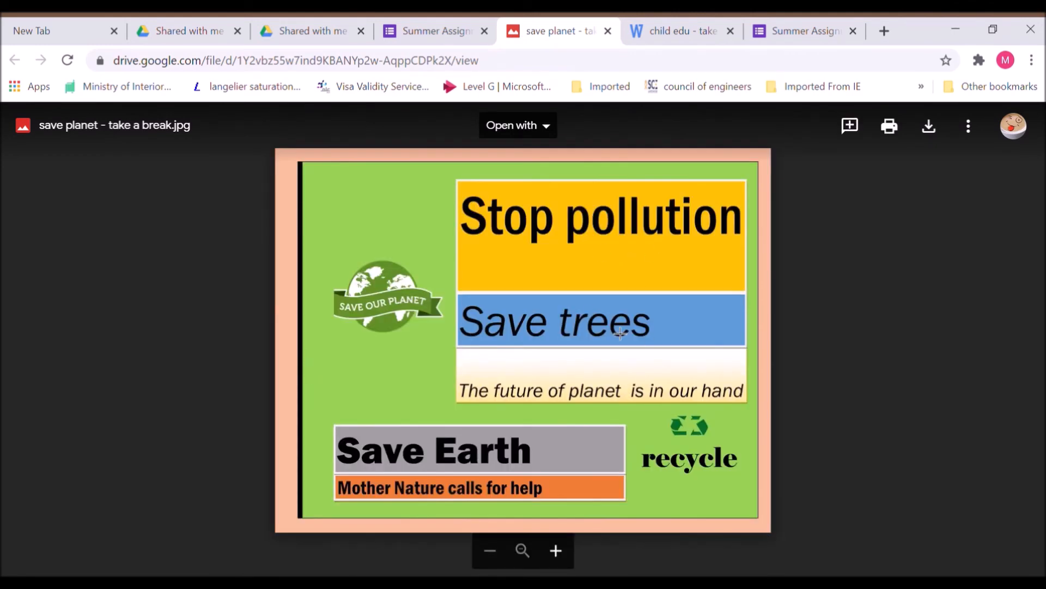
left_click(429, 30)
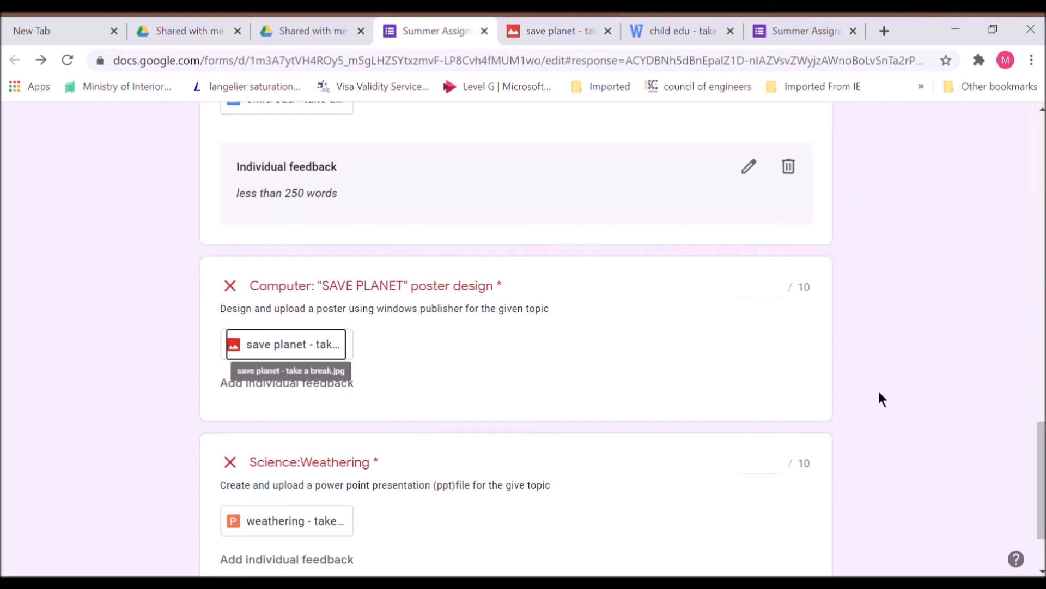
left_click(781, 298)
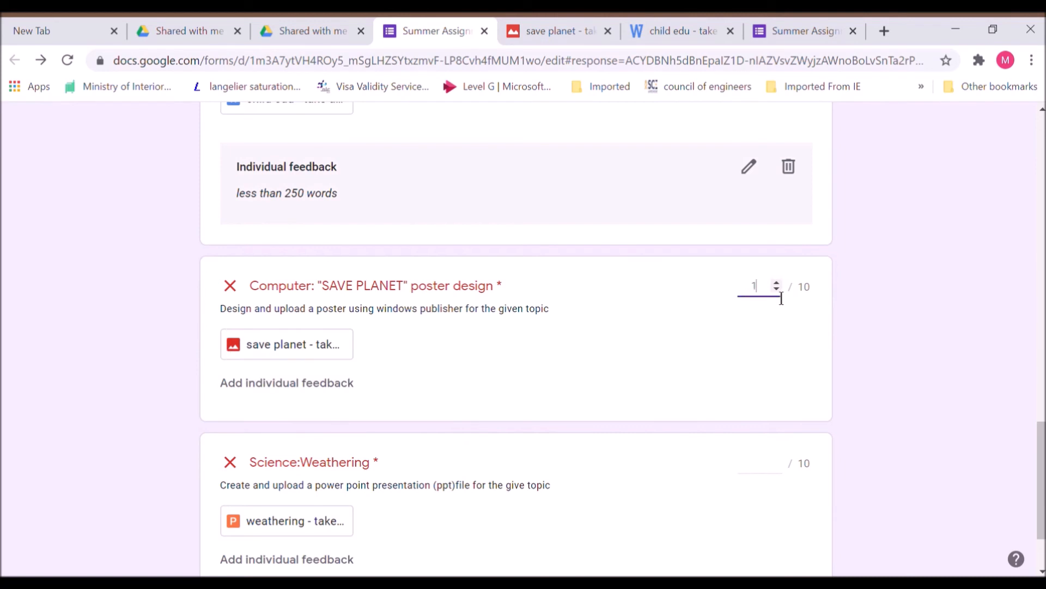
- Review the weathering presentation, give the Science question 10 points, and save the 27/30 total
left_click(318, 521)
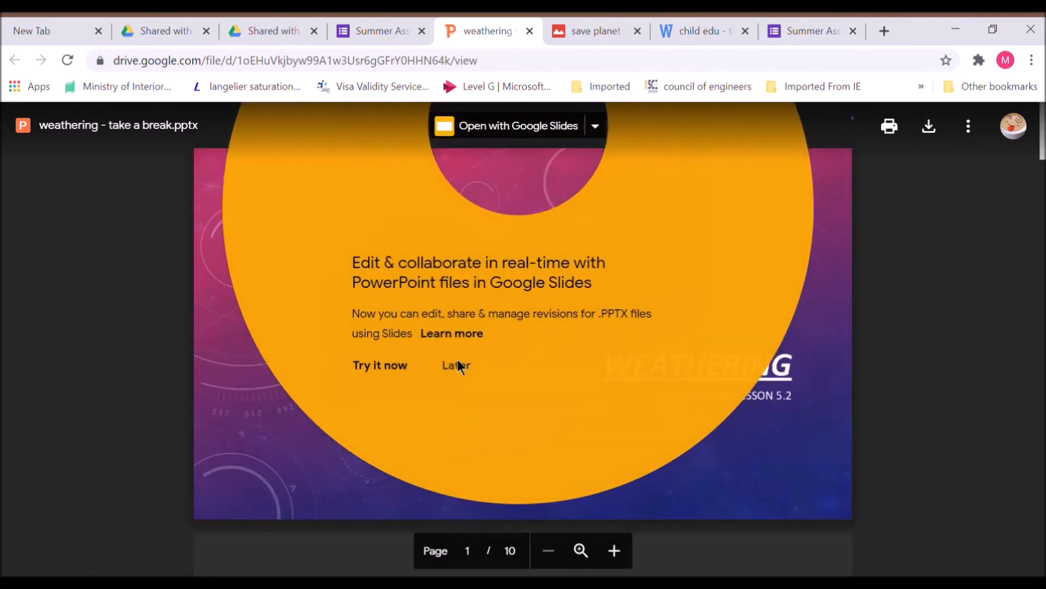
left_click(851, 398)
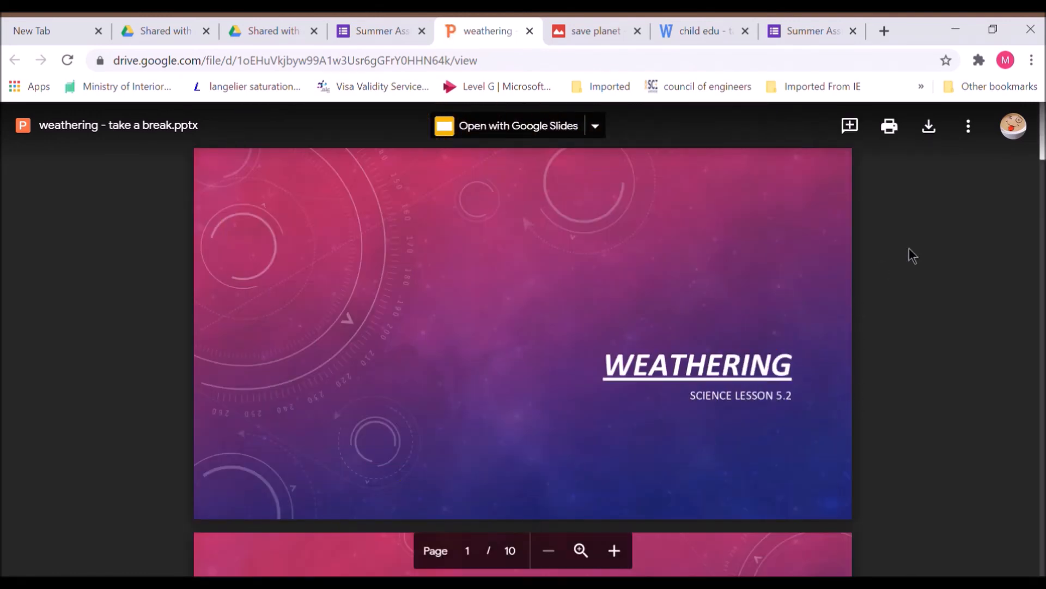
scroll(523, 338, "down", 13)
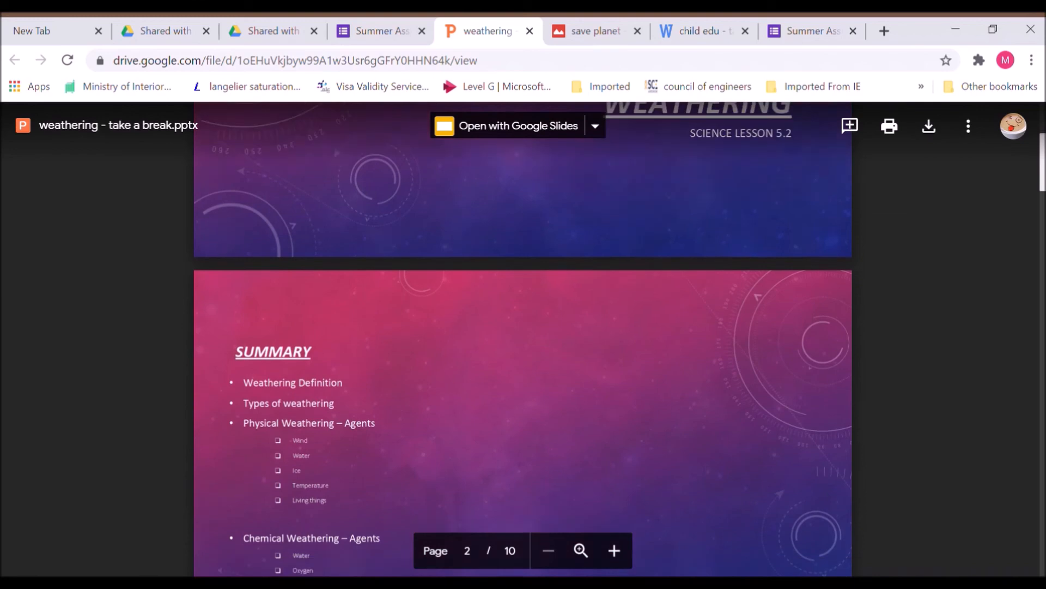
scroll(523, 337, "down", 11)
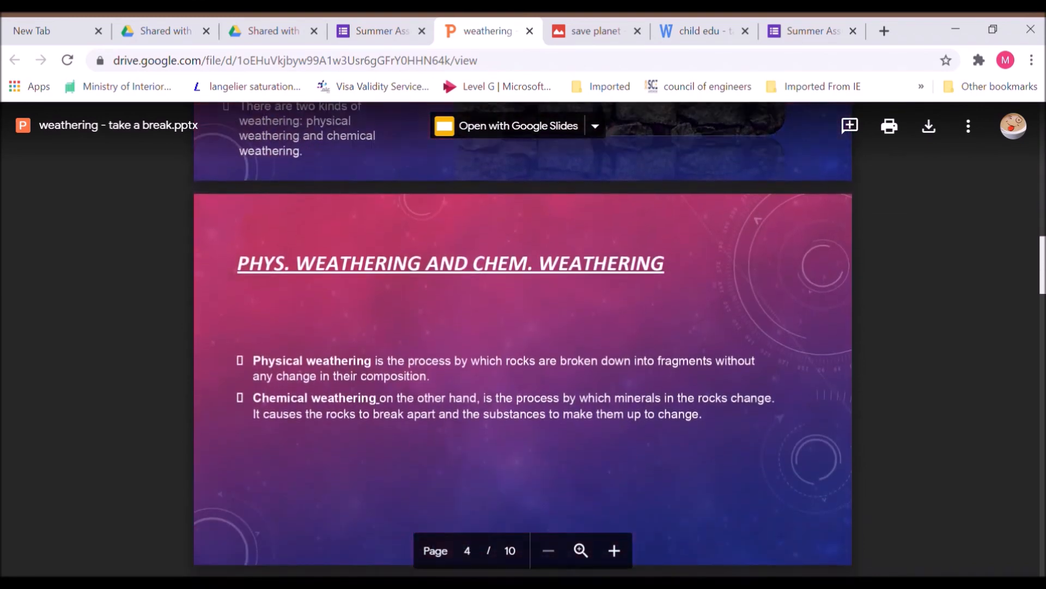
scroll(523, 338, "down", 3)
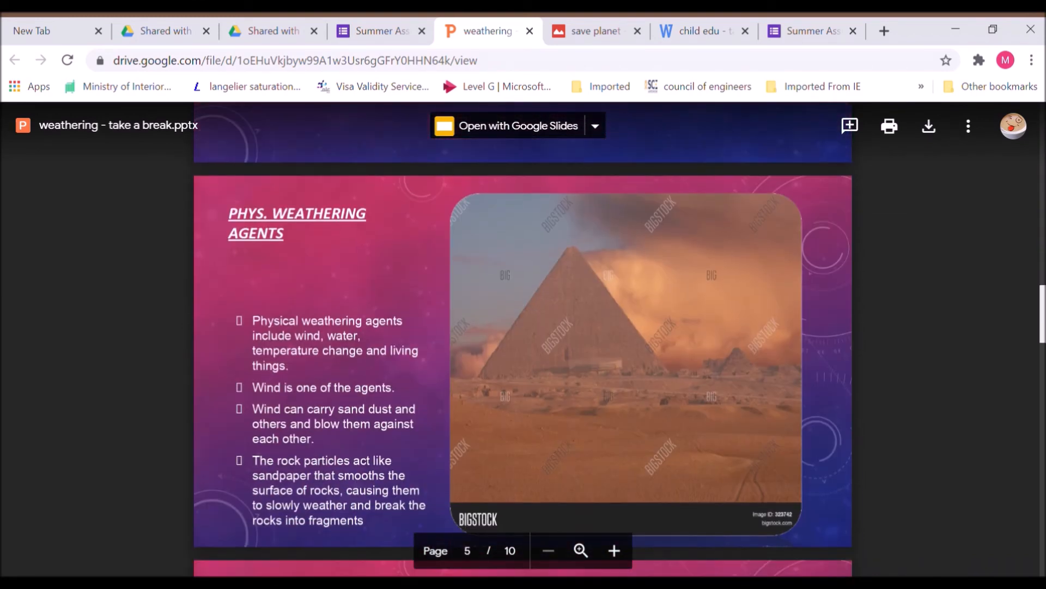
left_click(410, 23)
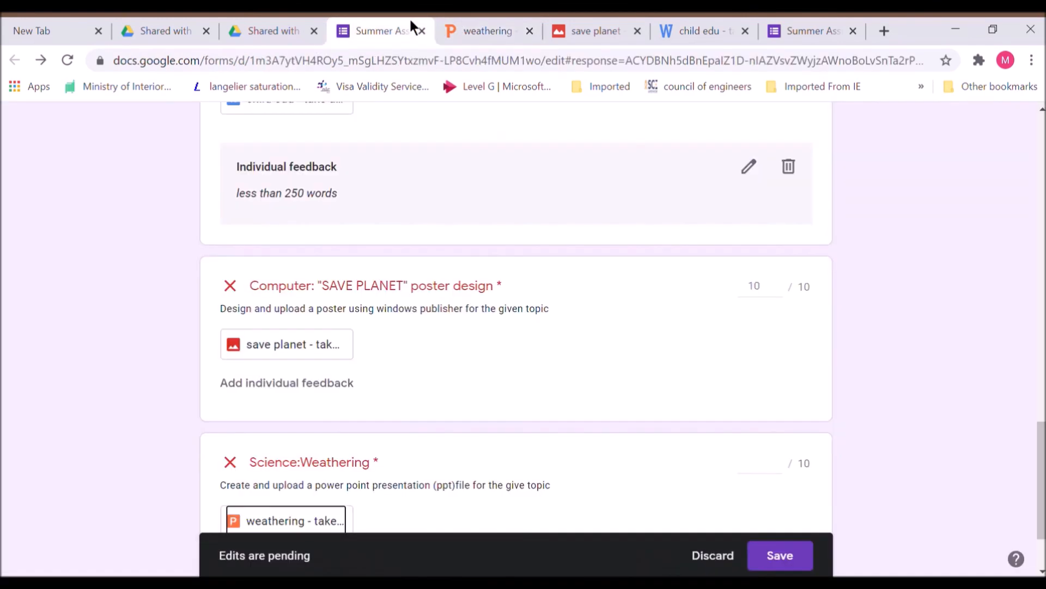
left_click(778, 477)
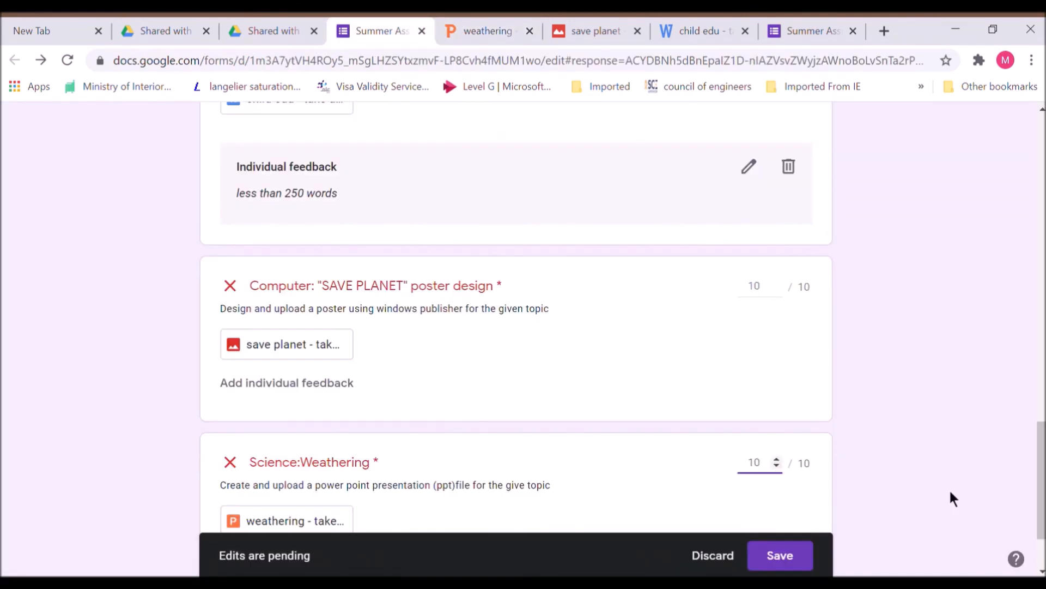
left_click(799, 558)
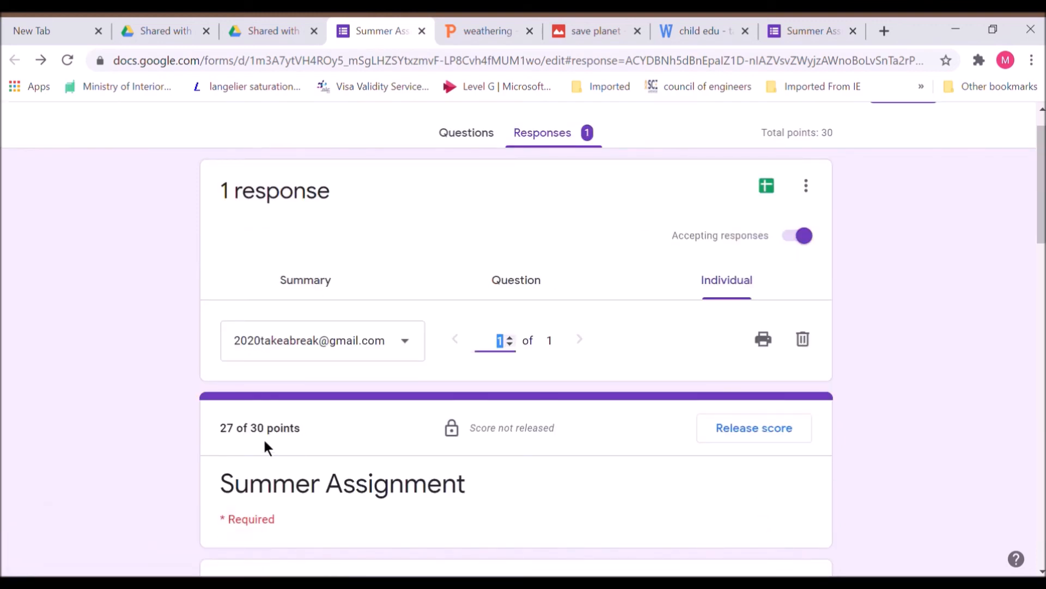
left_click_drag(1041, 201, 1011, 258)
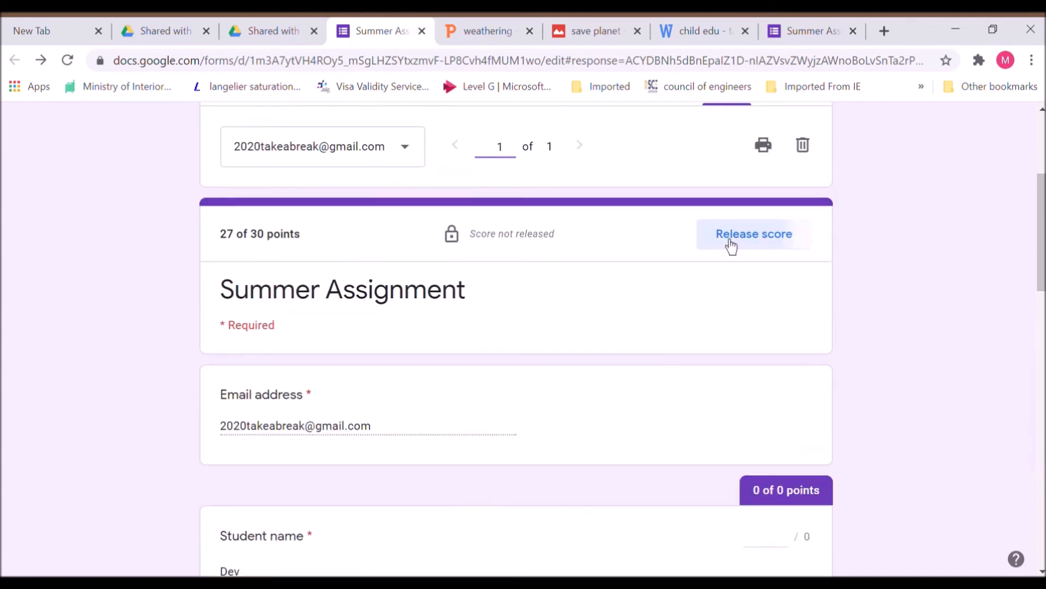
- Release the 27/30 score to all respondents by email with the message 'Assignment score released'
left_click(730, 240)
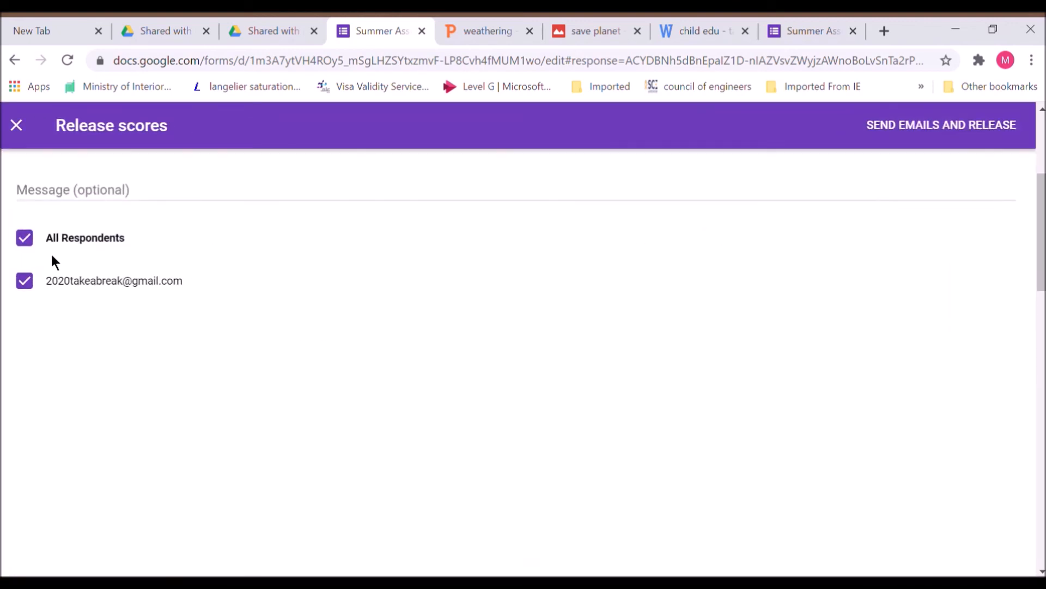
left_click(120, 195)
type("Assignment score released")
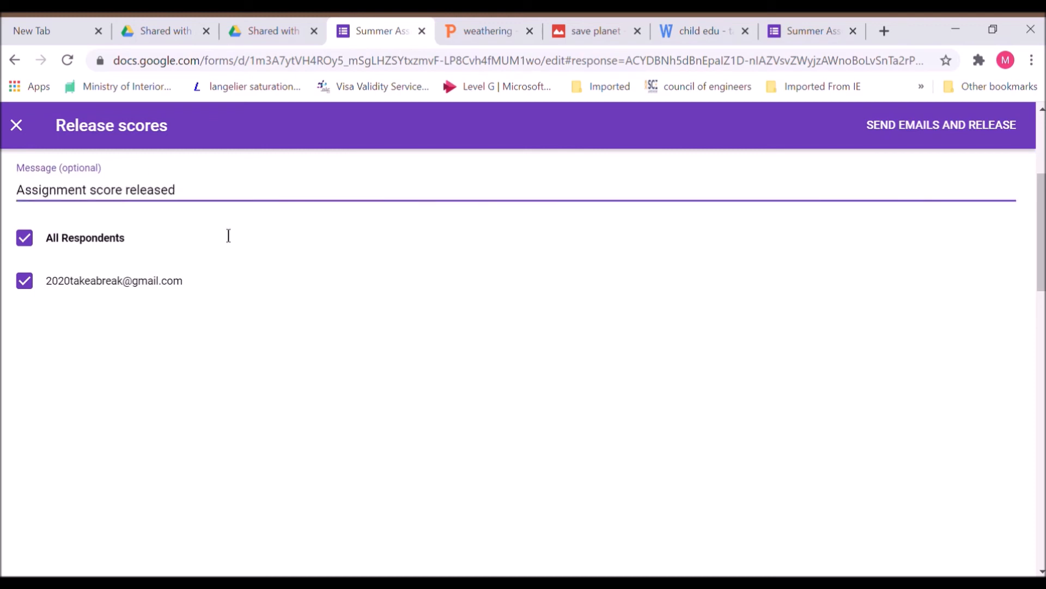
left_click(904, 133)
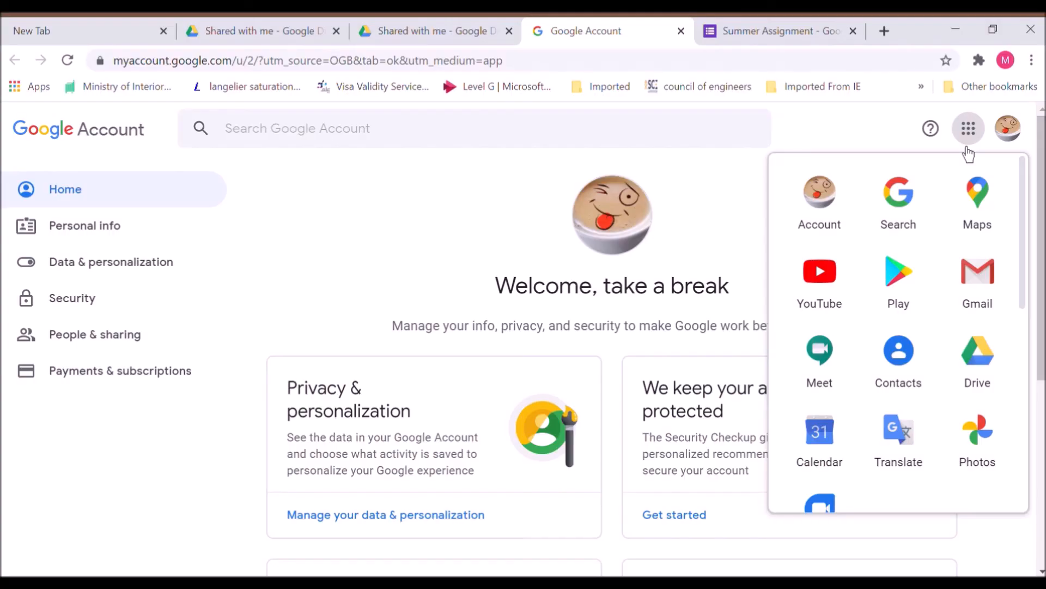
- In Gmail, open the 'Score released: Summer Assignment' email and follow its View link
left_click(984, 274)
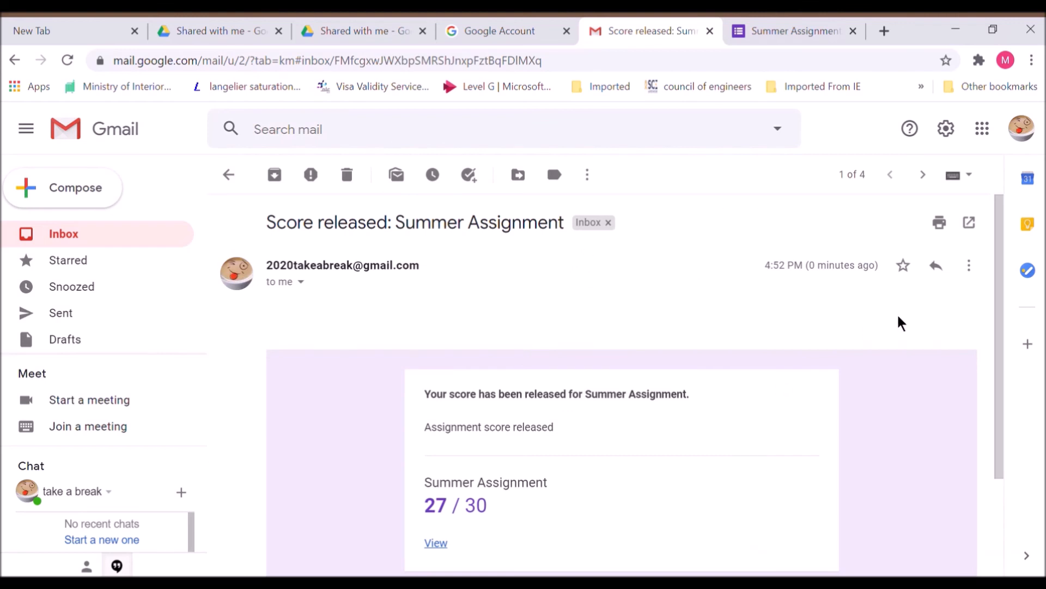
left_click(999, 485)
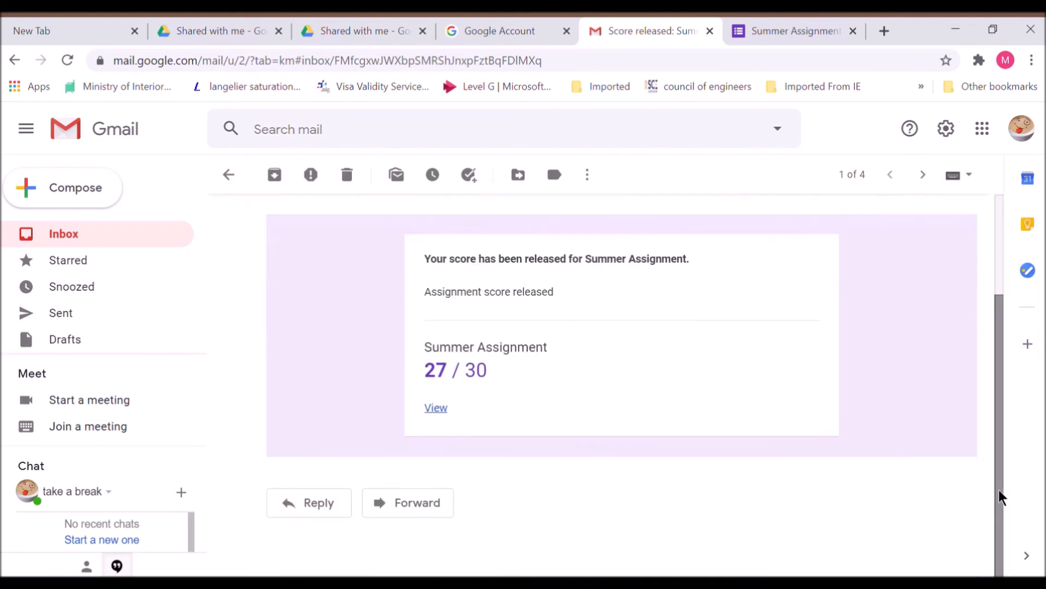
left_click(436, 409)
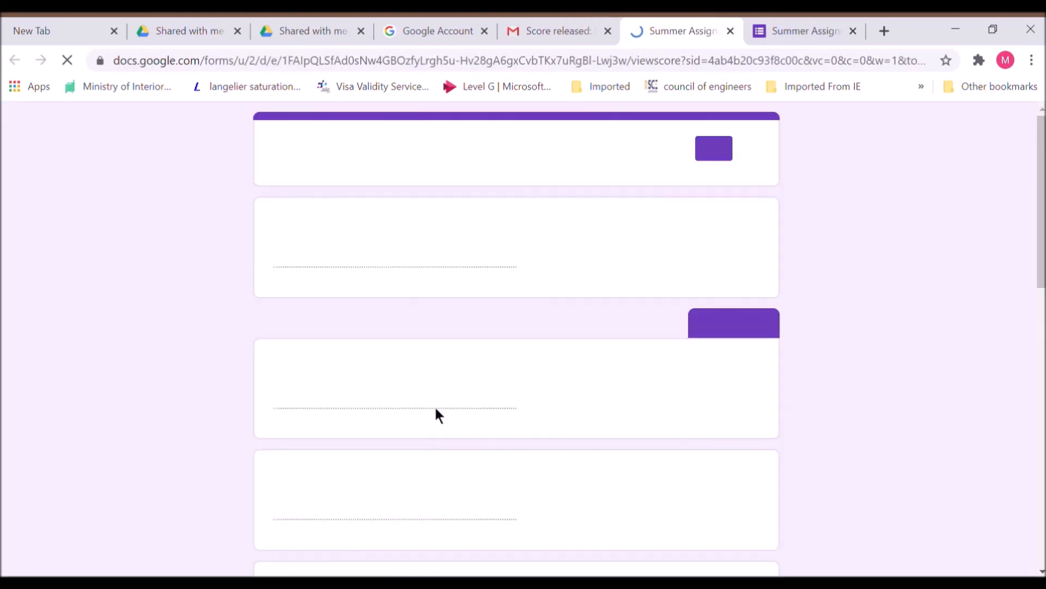
- Scroll through the released score page: 27/30, English 7/10 with feedback, others 10/10
left_click_drag(1041, 192, 1041, 460)
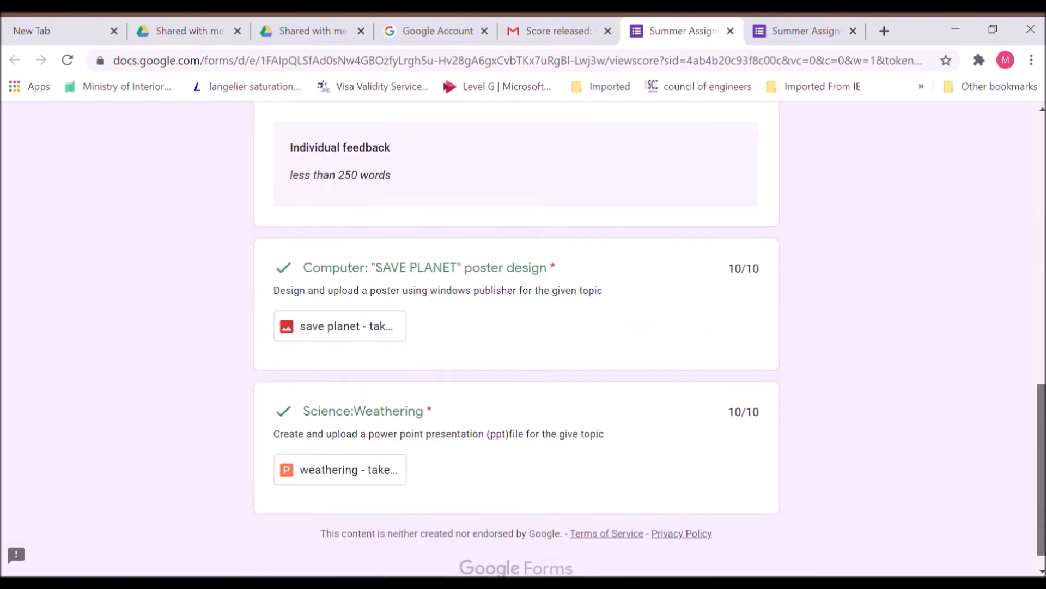
scroll(1026, 458, "up", 3)
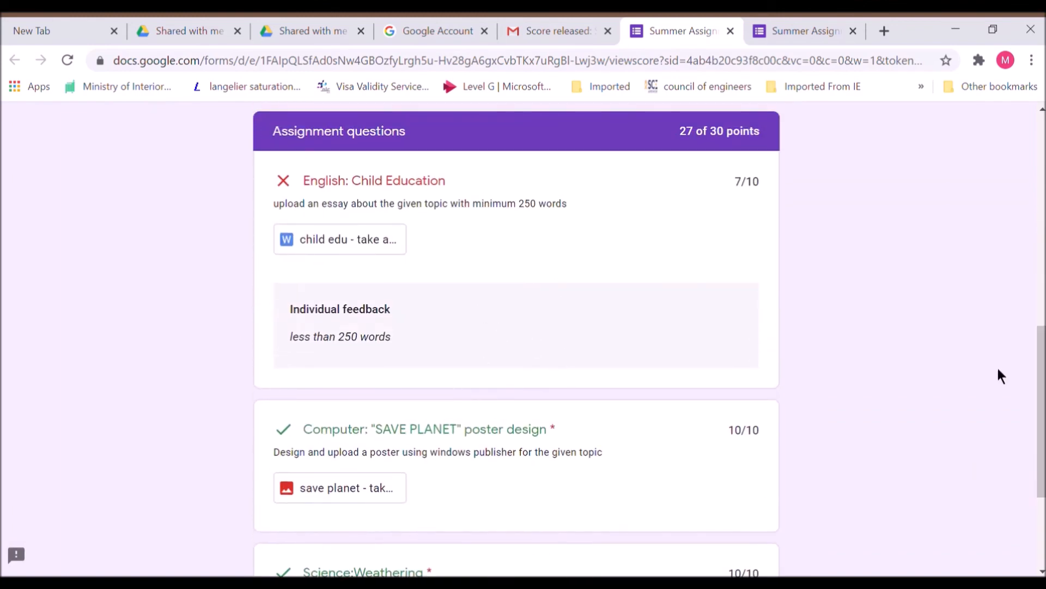
left_click_drag(1042, 370, 1042, 439)
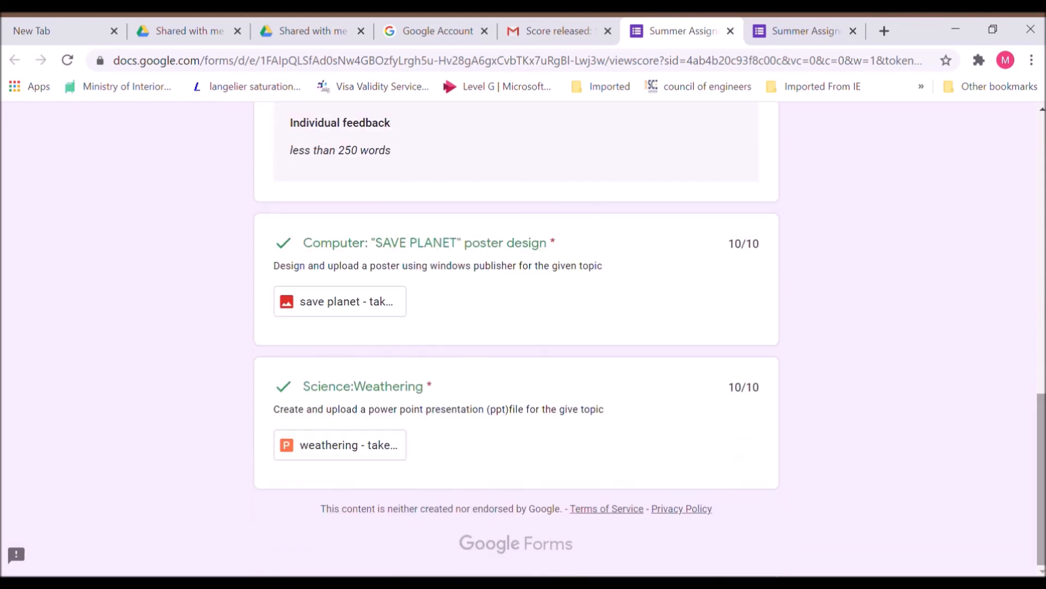